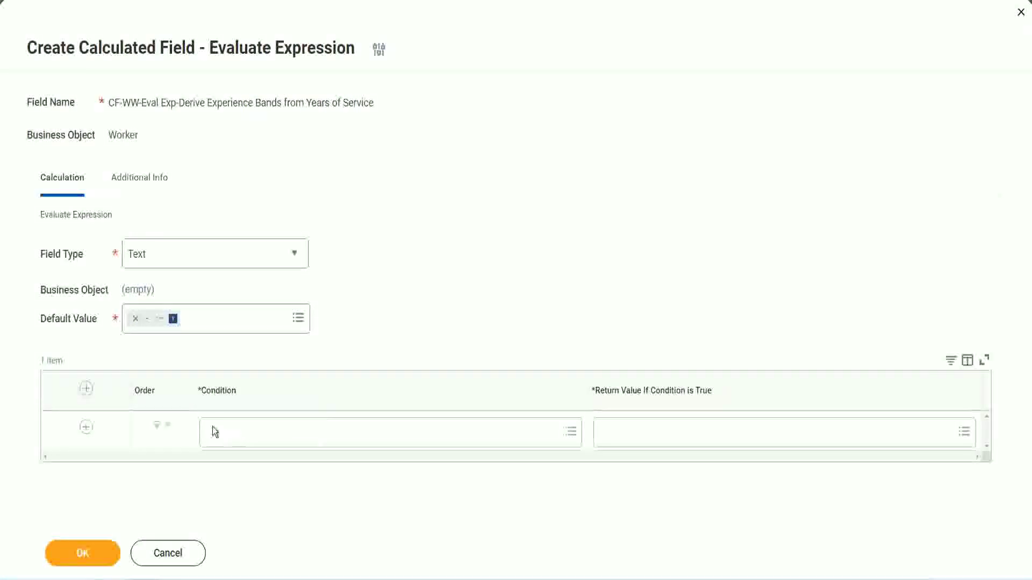
- Copy the Field 1 name 'CF-WW-TF-Length of Service between 0 and 7 years' from the Notepad++ notes
{"action": "left_click", "coordinate": [242, 433]}
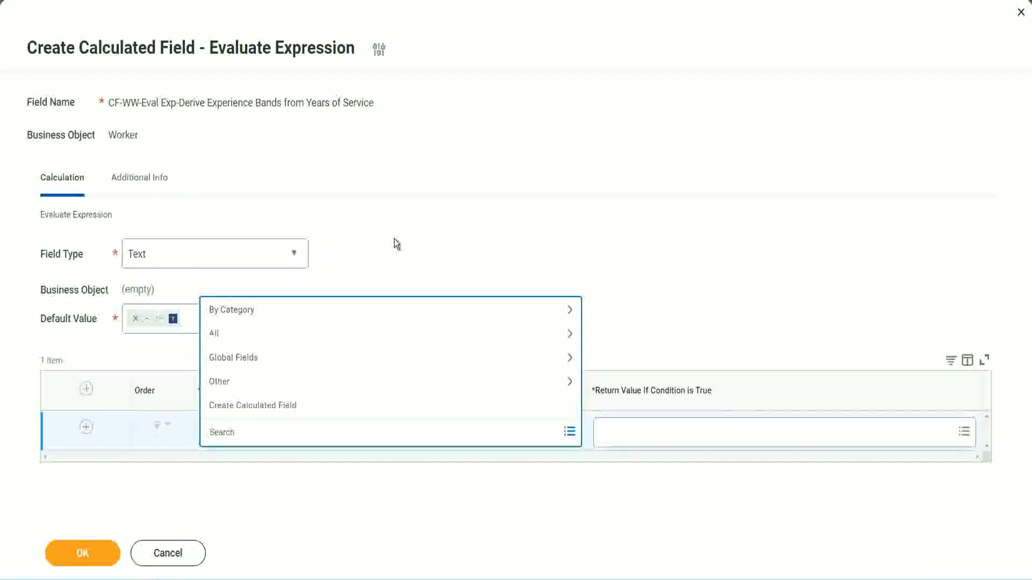
{"action": "key", "text": "Escape"}
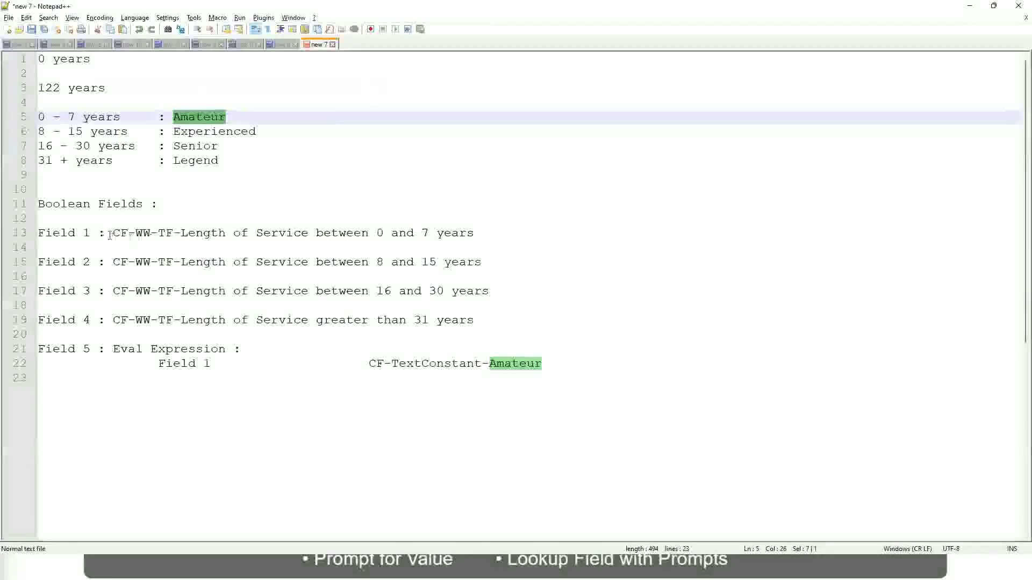
{"action": "double_click", "coordinate": [119, 233]}
{"action": "left_click_drag", "start_coordinate": [178, 234], "coordinate": [475, 237]}
{"action": "key", "text": "ctrl+c"}
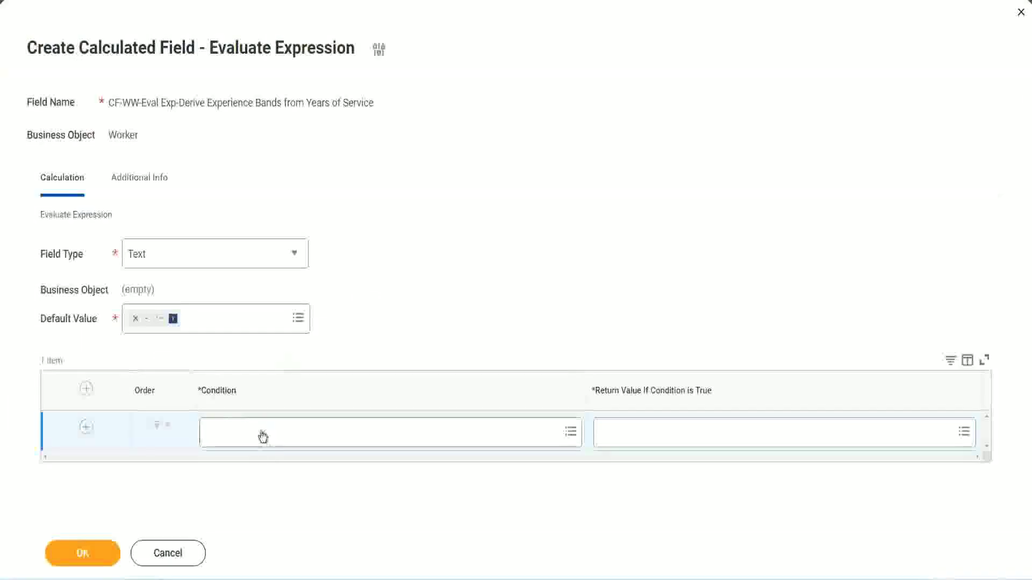
- Paste and select CF-WW-TF-Length of Service between 0 and 7 years as the first condition
{"action": "left_click", "coordinate": [263, 436]}
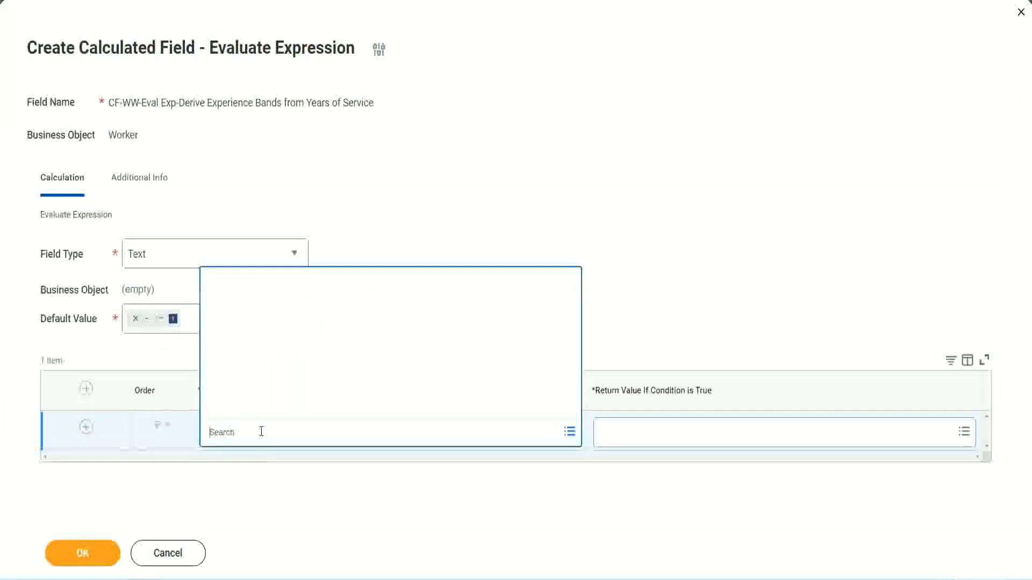
{"action": "key", "text": "ctrl+v"}
{"action": "key", "text": "Return"}
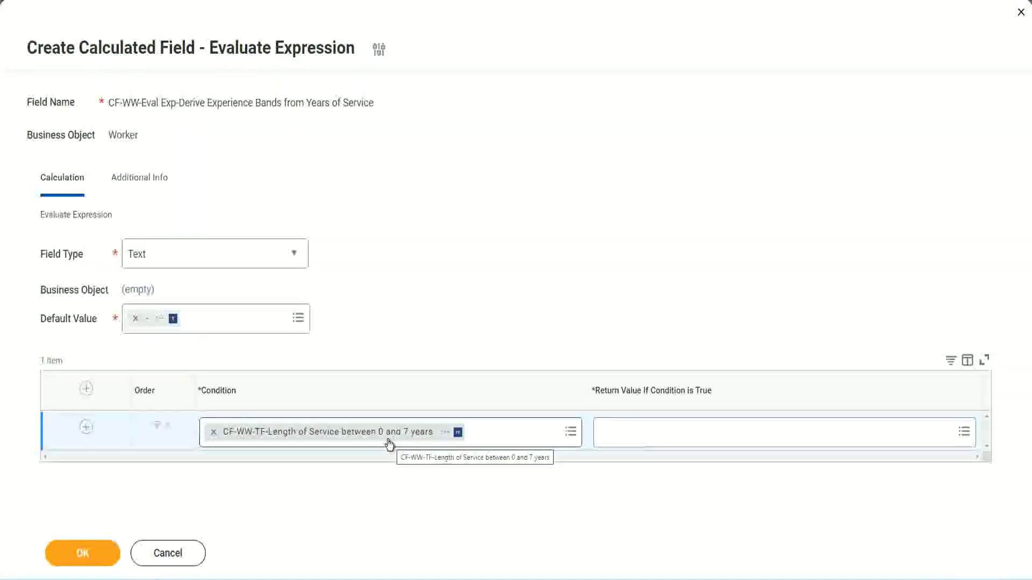
{"action": "left_click", "coordinate": [672, 440]}
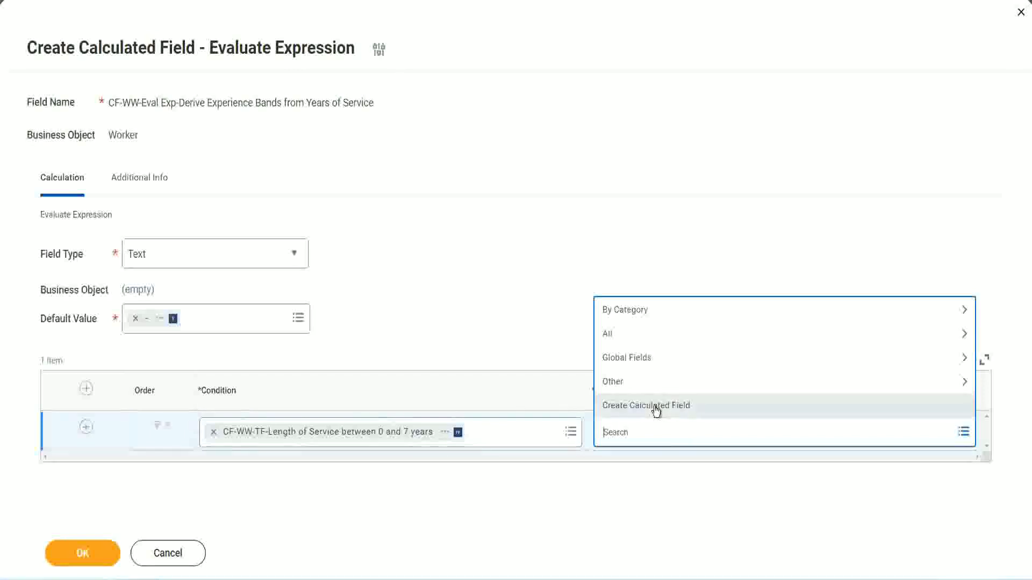
{"action": "left_click", "coordinate": [596, 263]}
{"action": "left_click", "coordinate": [621, 438]}
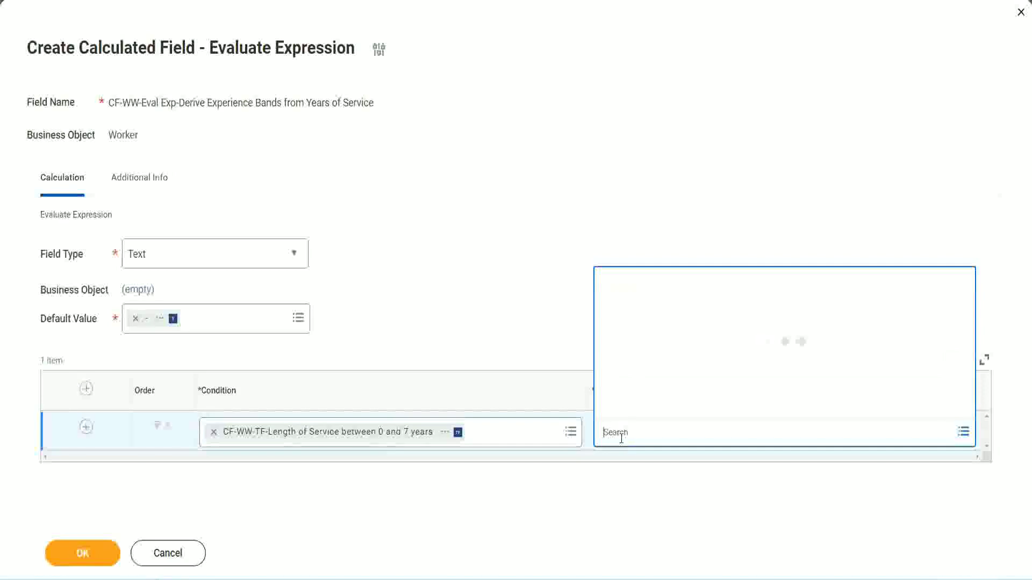
{"action": "type", "text": "Amaterue"}
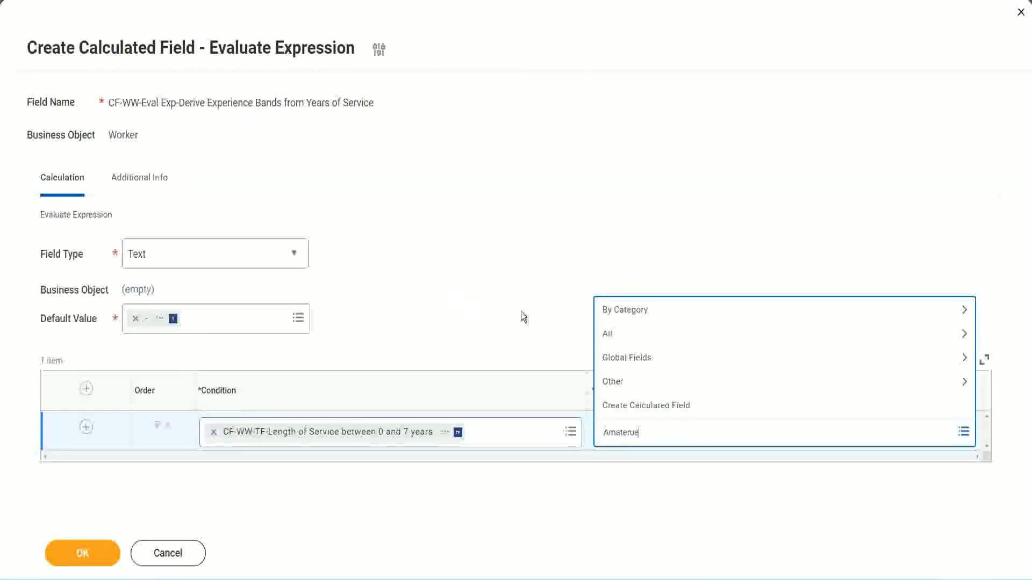
{"action": "left_click", "coordinate": [521, 313]}
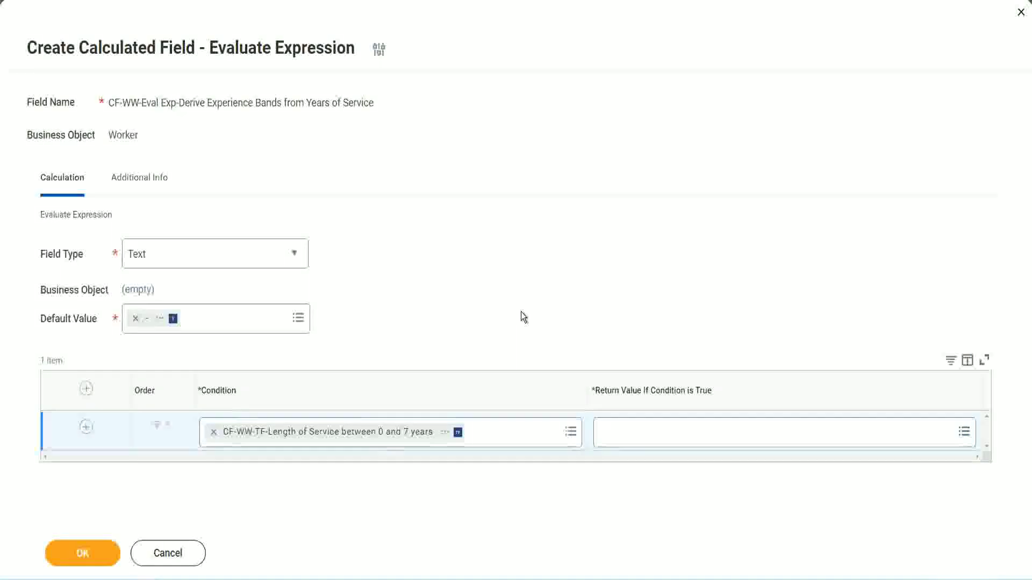
{"action": "left_click", "coordinate": [650, 439]}
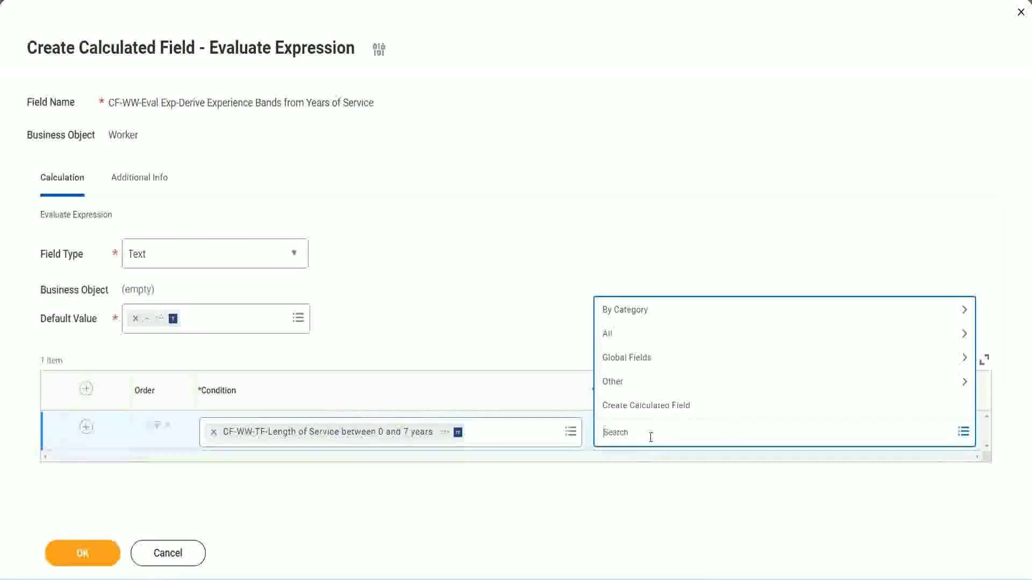
{"action": "left_click", "coordinate": [520, 314]}
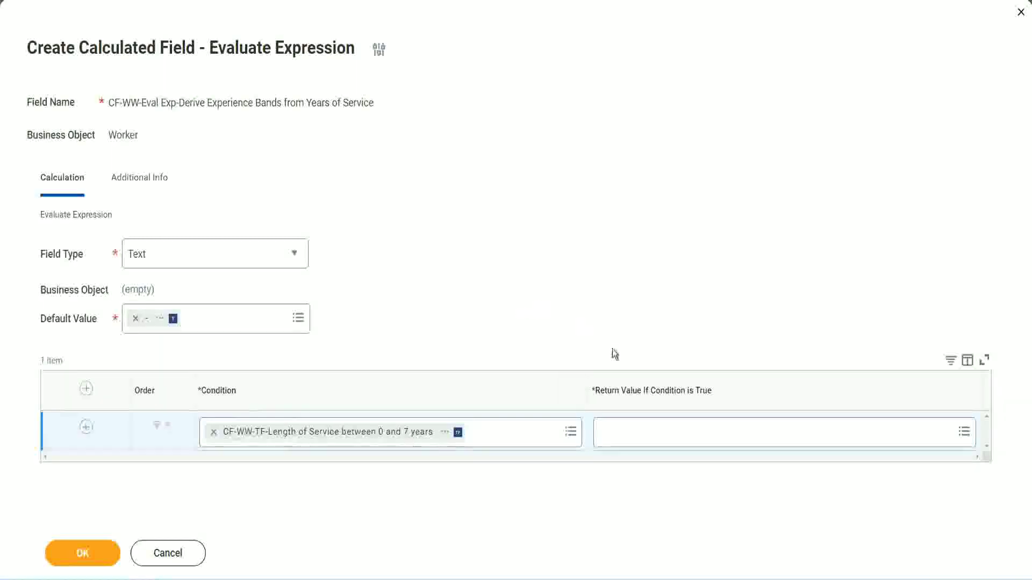
{"action": "left_click", "coordinate": [688, 434]}
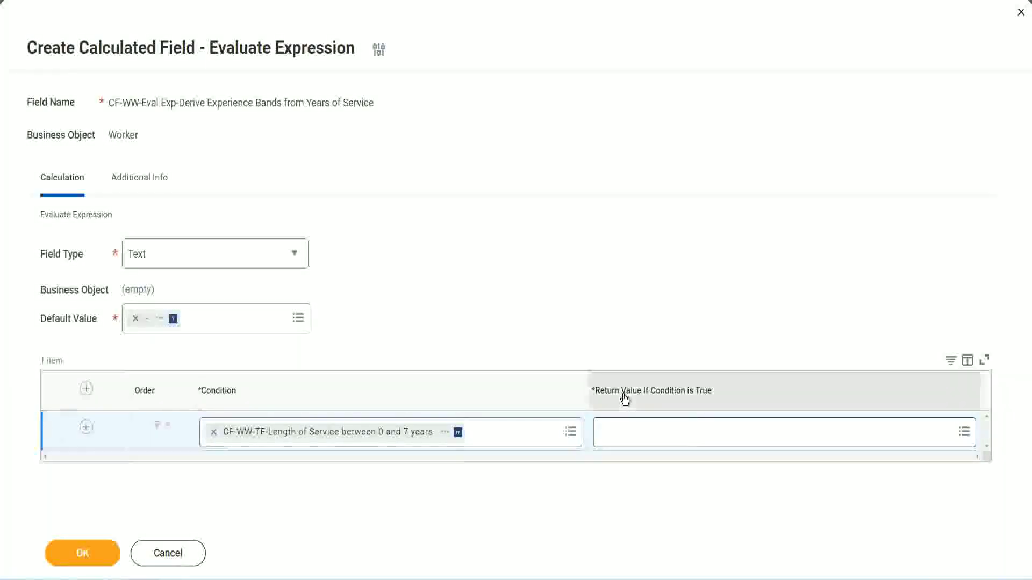
{"action": "left_click", "coordinate": [669, 435]}
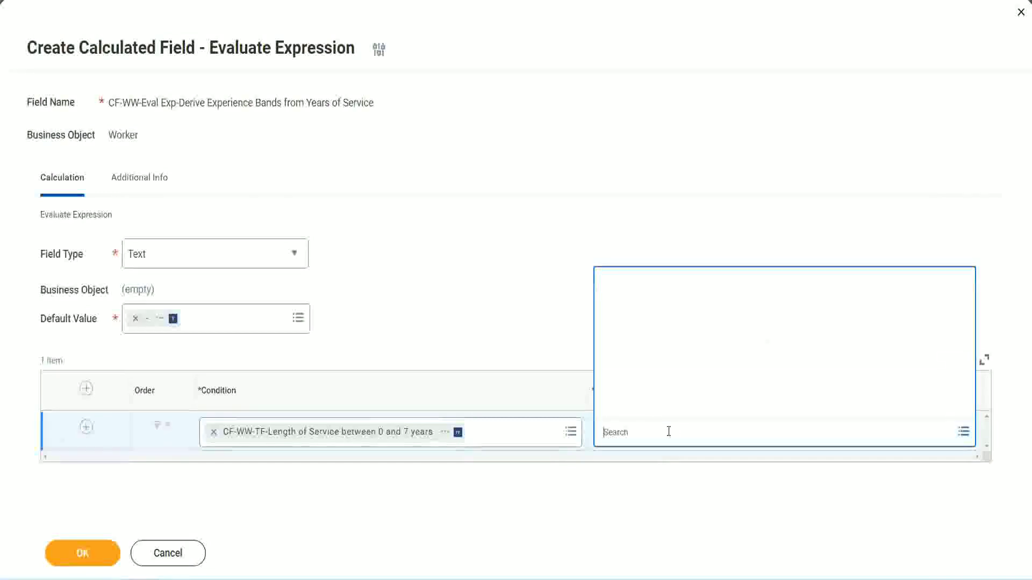
- Start a new calculated field named CF-WW-TC-Amateur on the Global business object
{"action": "left_click", "coordinate": [661, 408]}
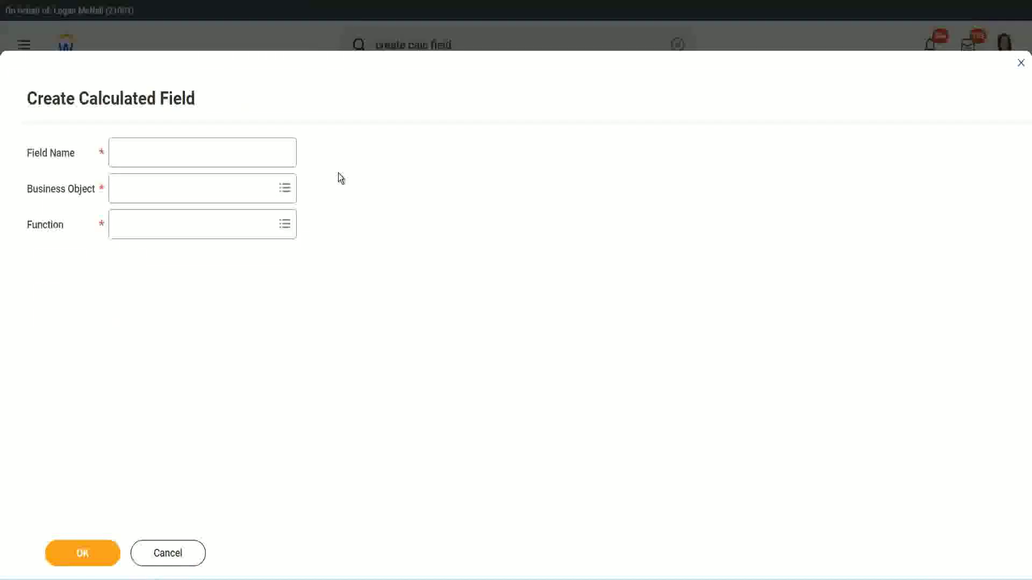
{"action": "left_click", "coordinate": [125, 154]}
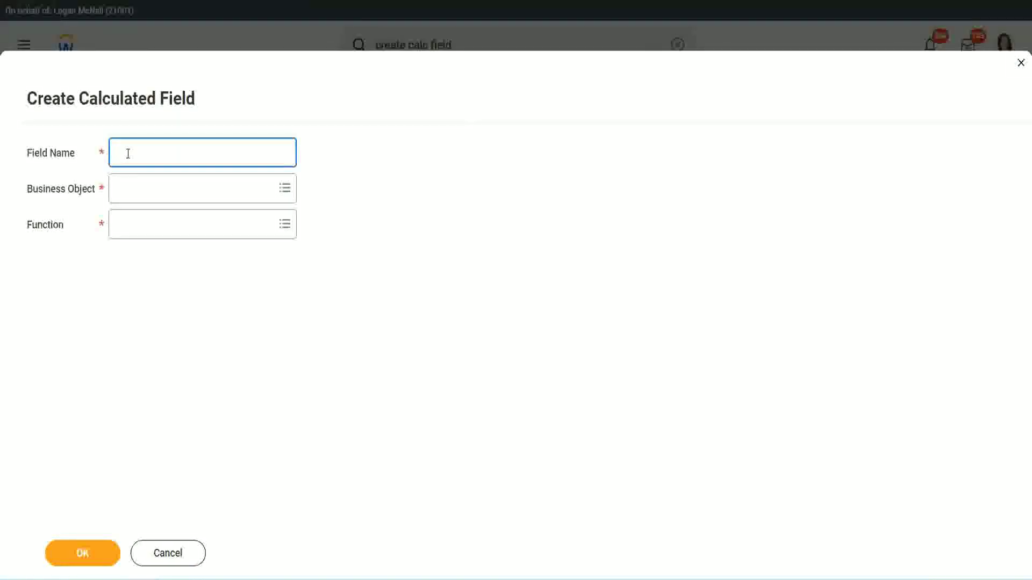
{"action": "type", "text": "CF_"}
{"action": "type", "text": "C-Am"}
{"action": "type", "text": "ateur"}
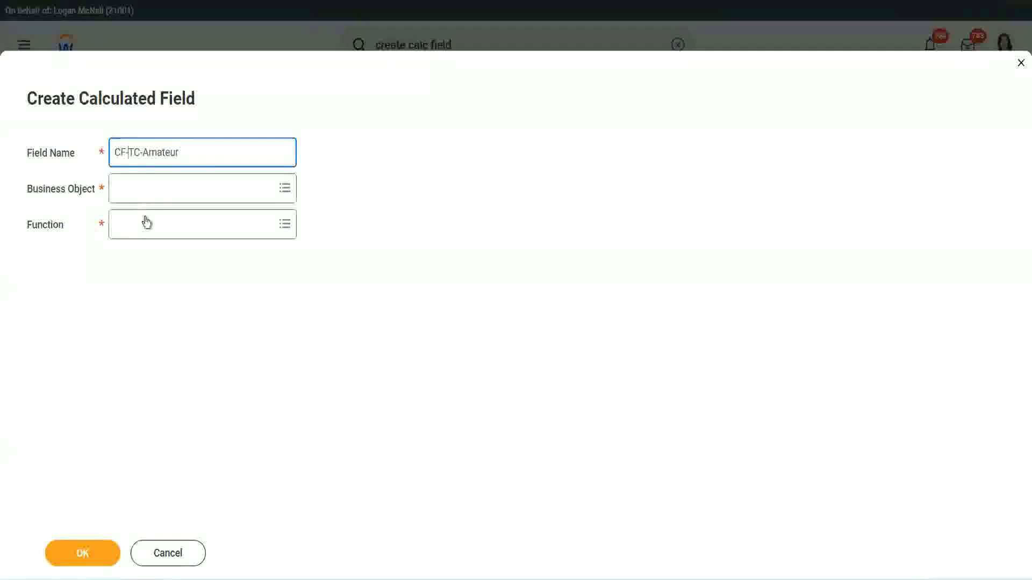
{"action": "type", "text": "WW"}
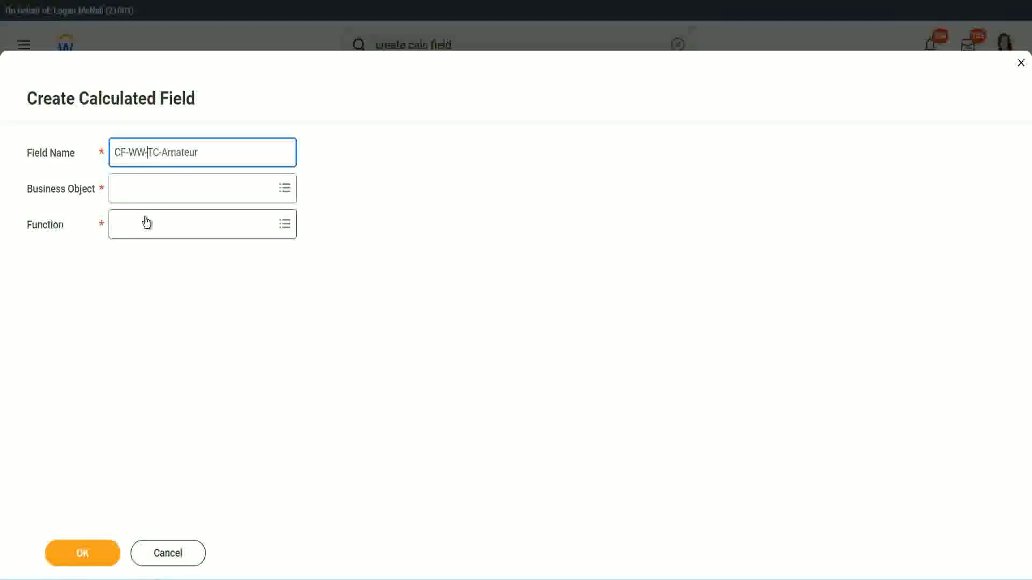
{"action": "type", "text": "-"}
{"action": "left_click", "coordinate": [145, 191]}
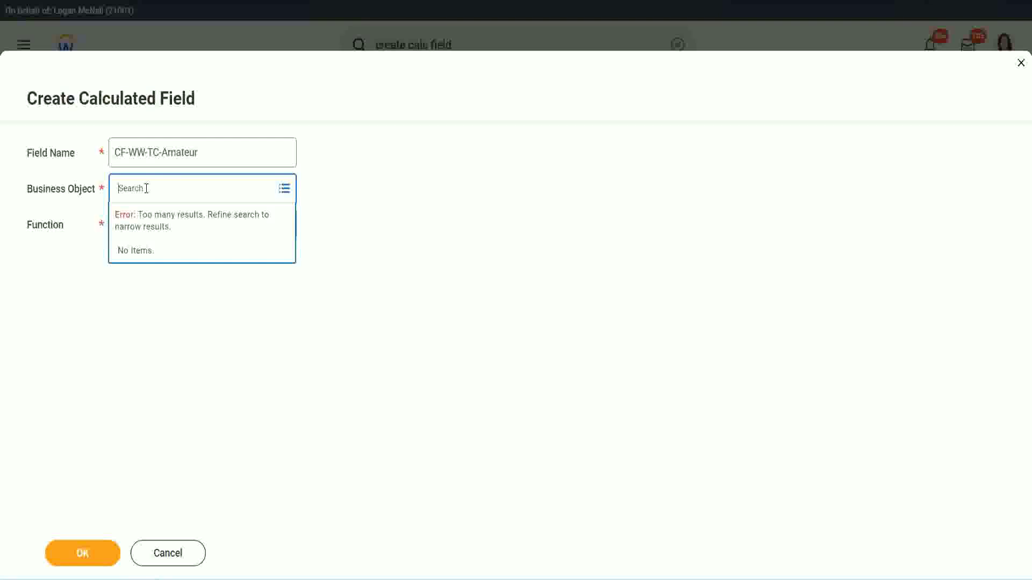
{"action": "type", "text": "worker"}
{"action": "key", "text": "BackSpace"}
{"action": "key", "text": "BackSpace"}
{"action": "type", "text": "global"}
{"action": "key", "text": "Return"}
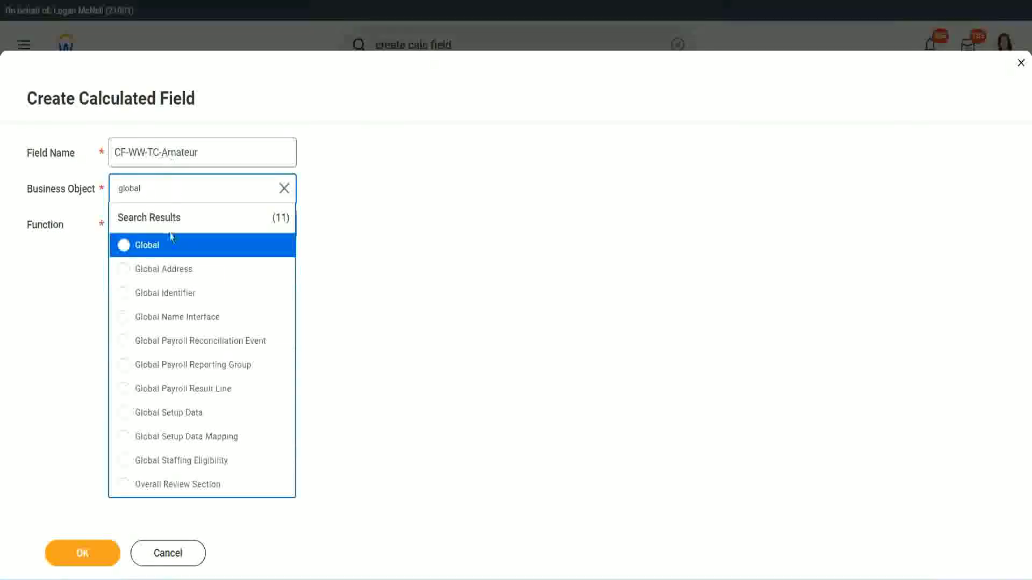
{"action": "left_click", "coordinate": [162, 254]}
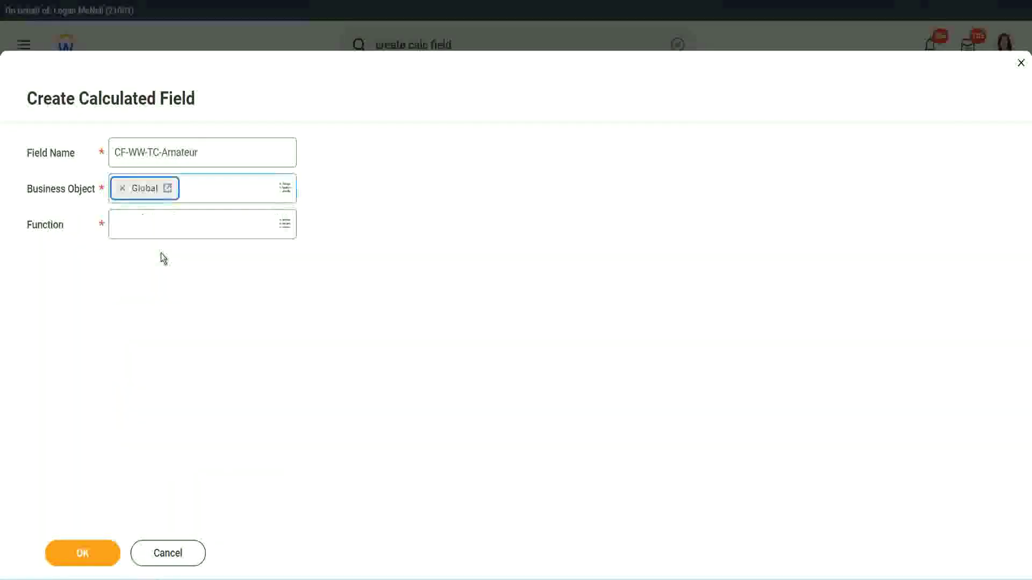
- Check the CF-WW-TC-Amateur name and set its function to Text Constant
{"action": "left_click", "coordinate": [207, 154]}
{"action": "triple_click", "coordinate": [267, 145]}
{"action": "left_click", "coordinate": [224, 155]}
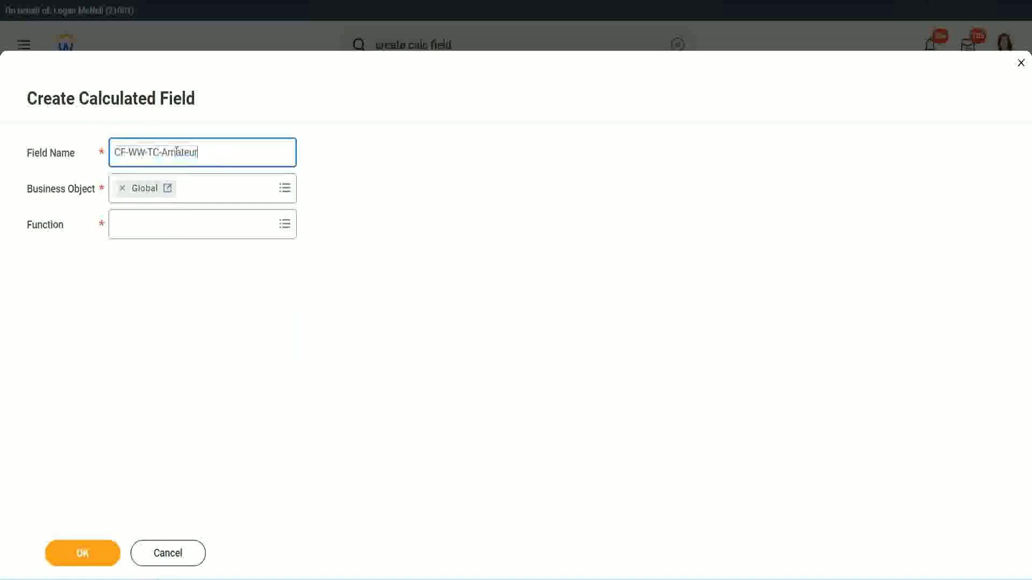
{"action": "double_click", "coordinate": [204, 150]}
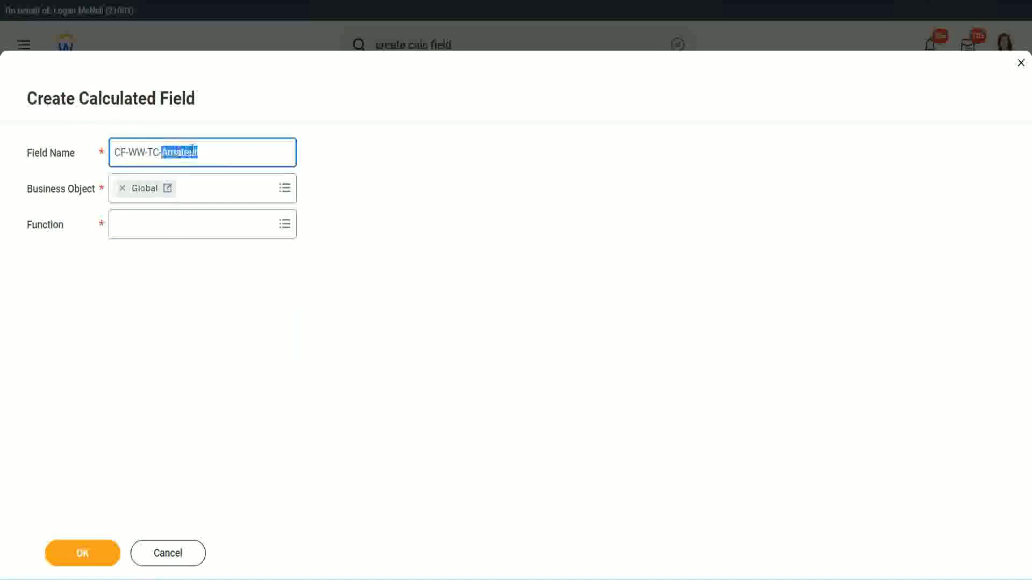
{"action": "left_click", "coordinate": [213, 149]}
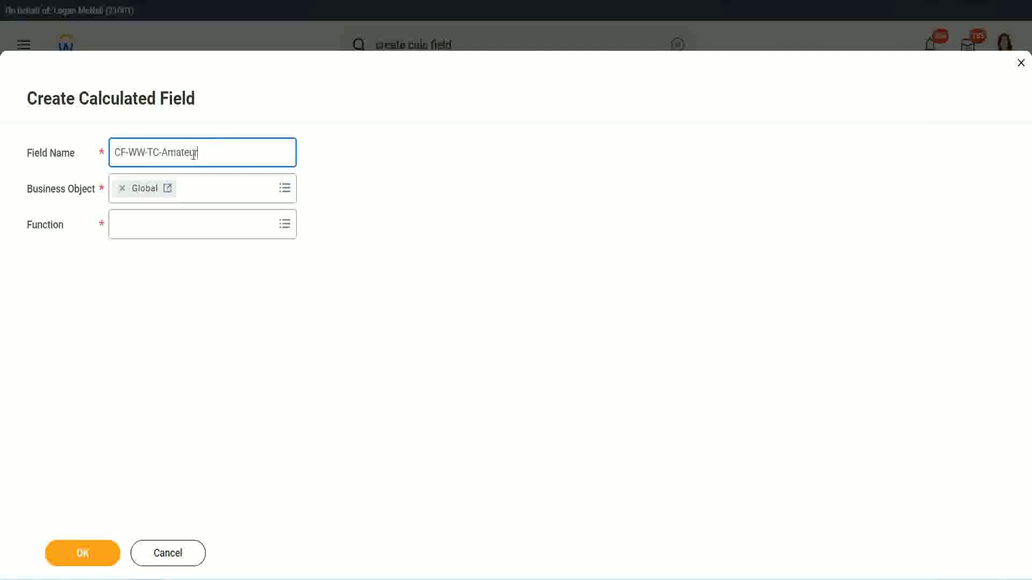
{"action": "double_click", "coordinate": [193, 155]}
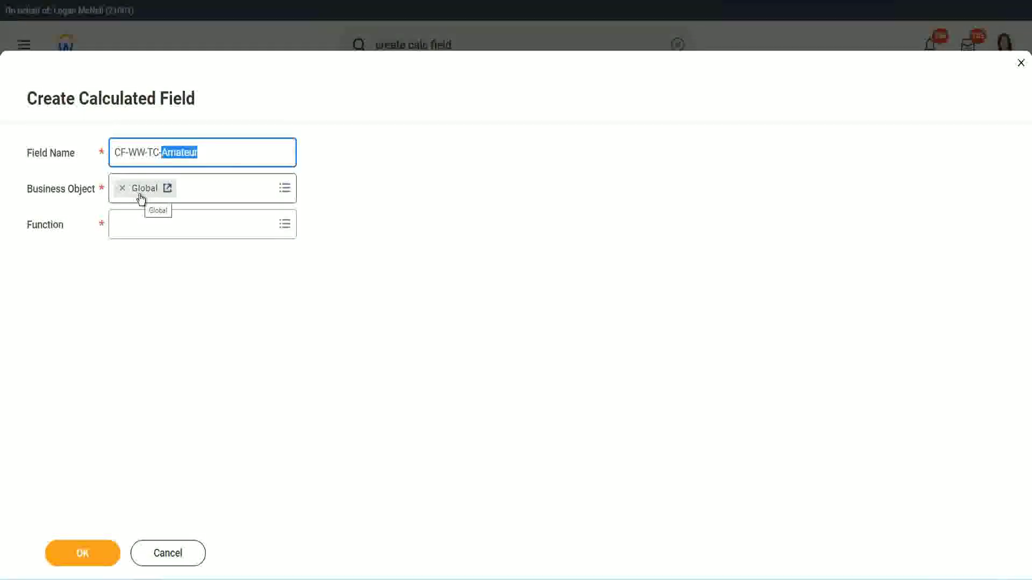
{"action": "left_click", "coordinate": [144, 224]}
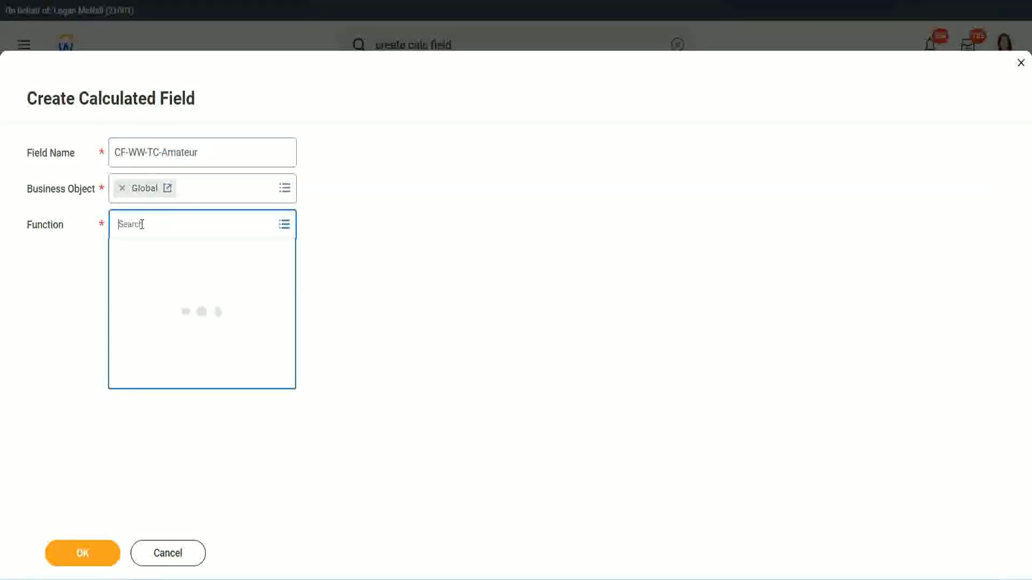
{"action": "type", "text": "text cons"}
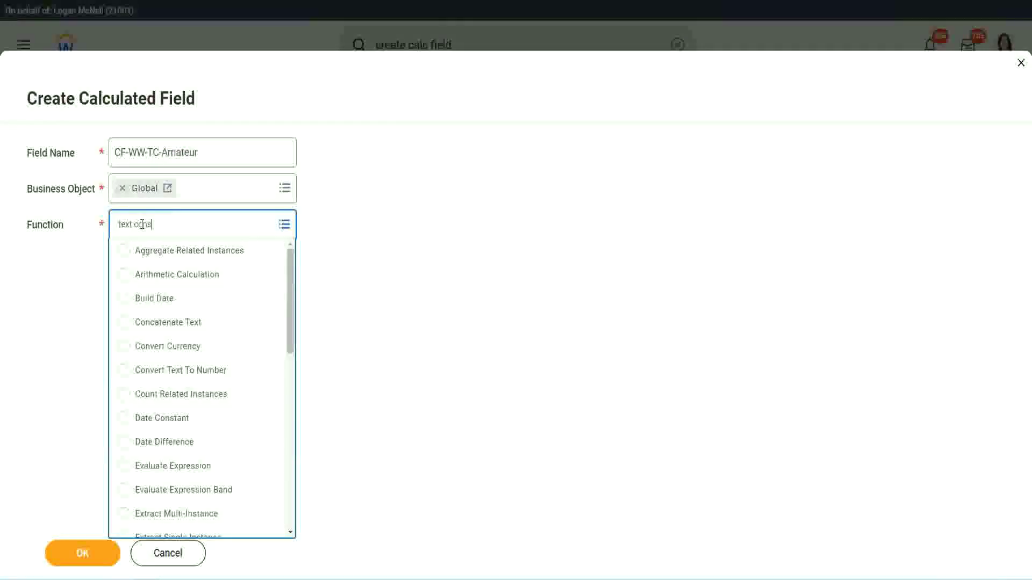
{"action": "type", "text": "t"}
{"action": "key", "text": "Return"}
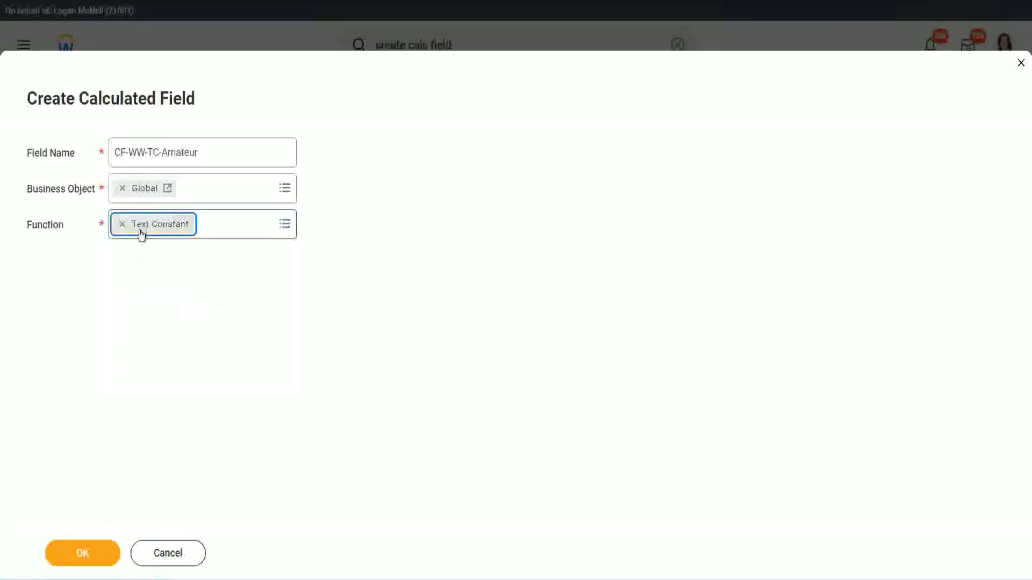
{"action": "left_click", "coordinate": [97, 544]}
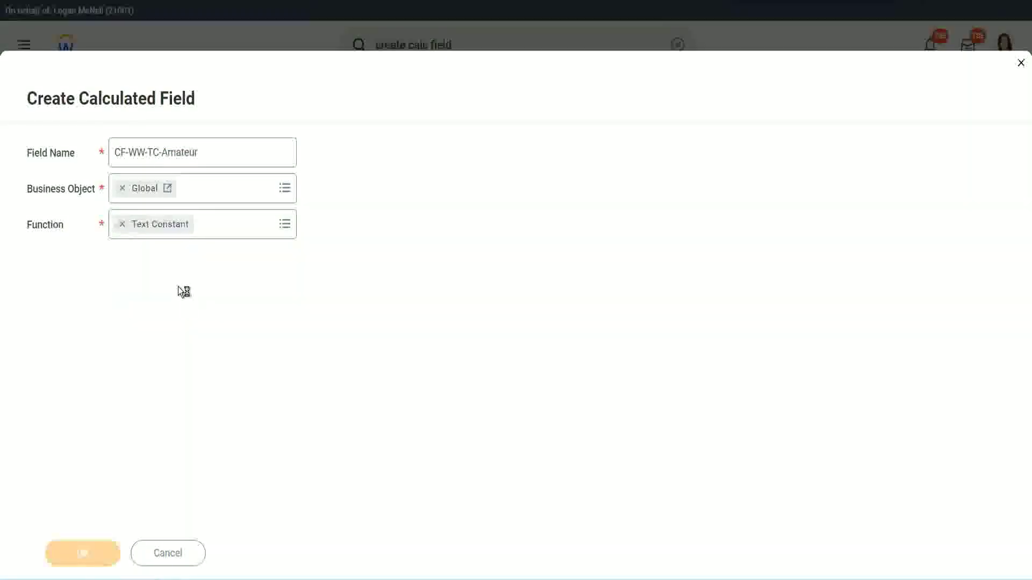
- Give CF-WW-TC-Amateur the text value Amateur, save it, and copy its name
{"action": "left_click", "coordinate": [146, 299]}
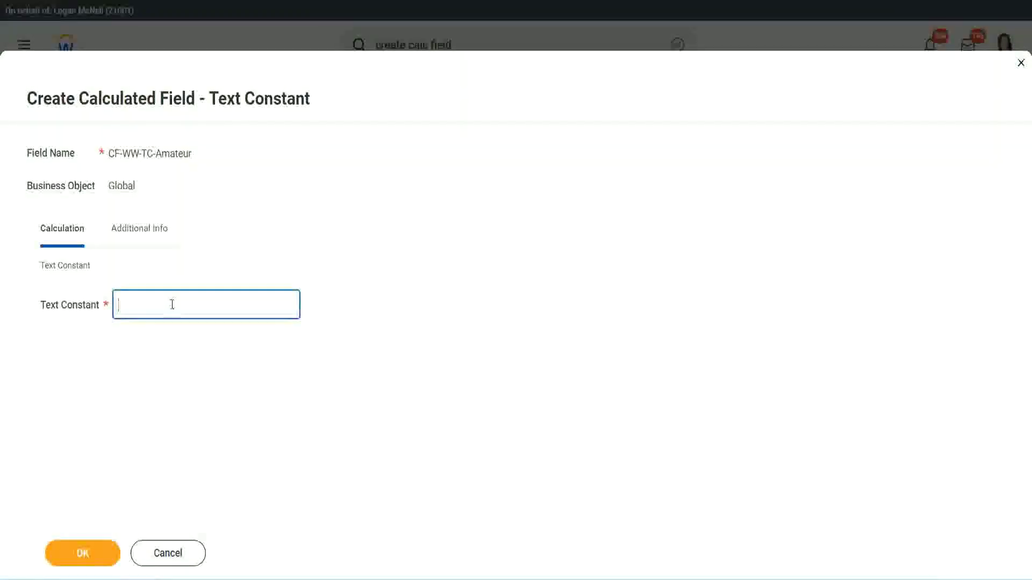
{"action": "type", "text": "Amateur"}
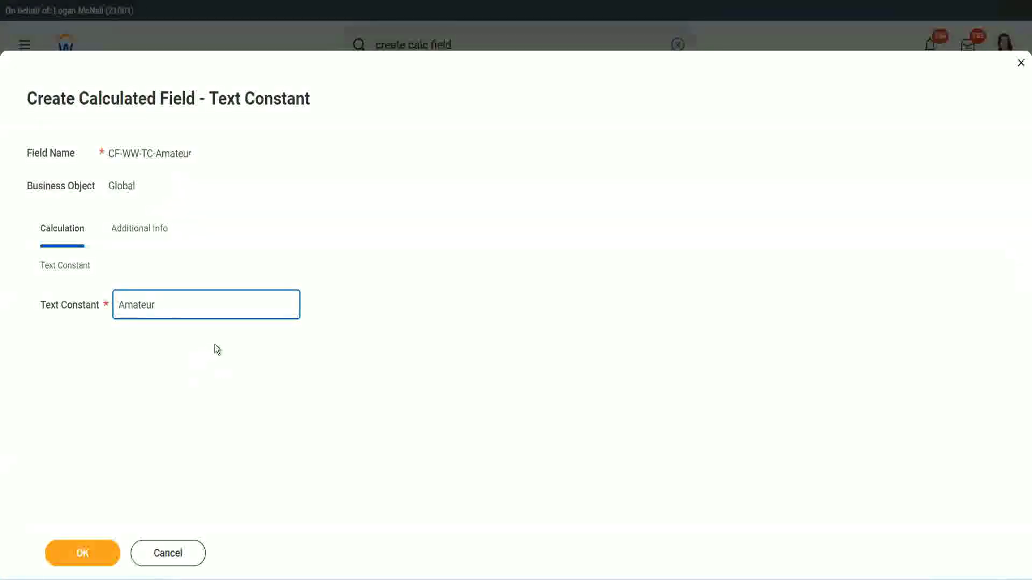
{"action": "left_click", "coordinate": [81, 553]}
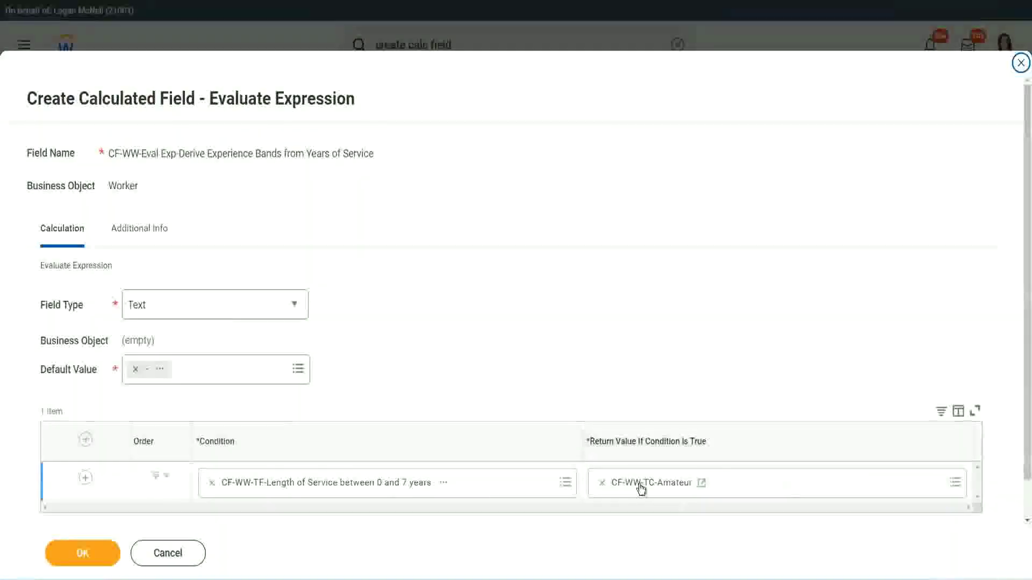
{"action": "right_click", "coordinate": [641, 486]}
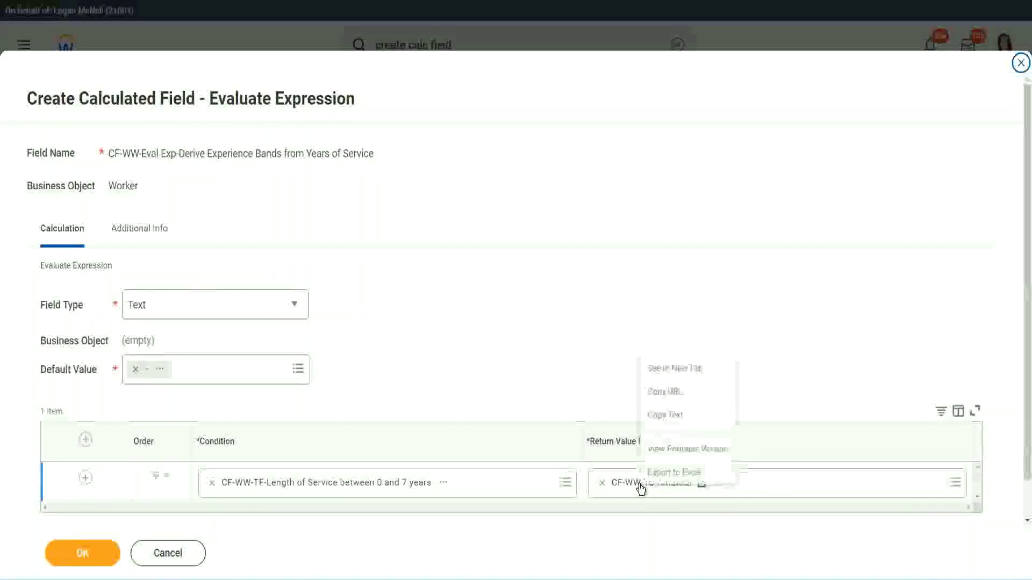
{"action": "left_click", "coordinate": [669, 417]}
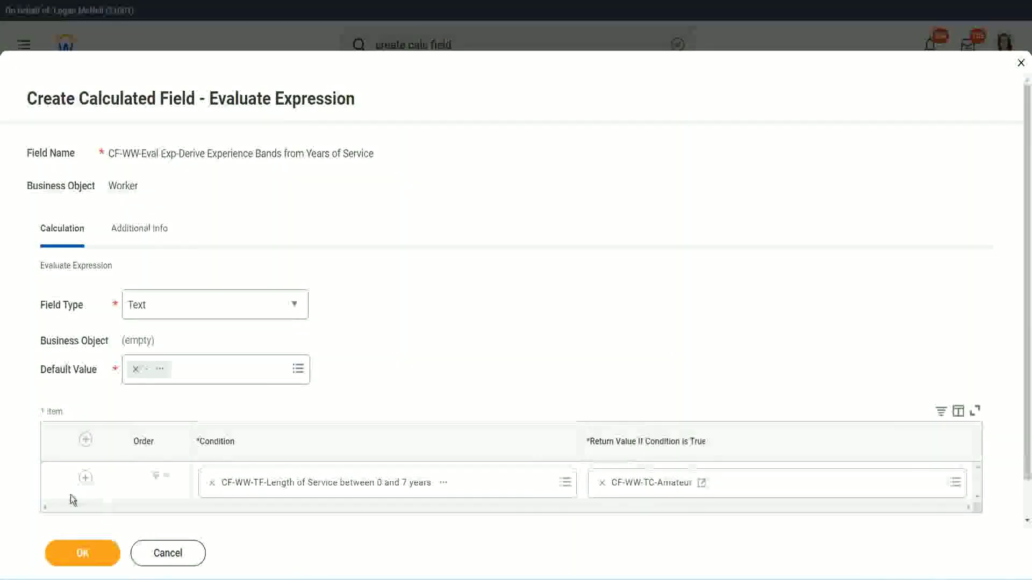
- Add more condition rows and set row two to the 8–15 years length-of-service field
{"action": "left_click", "coordinate": [86, 478]}
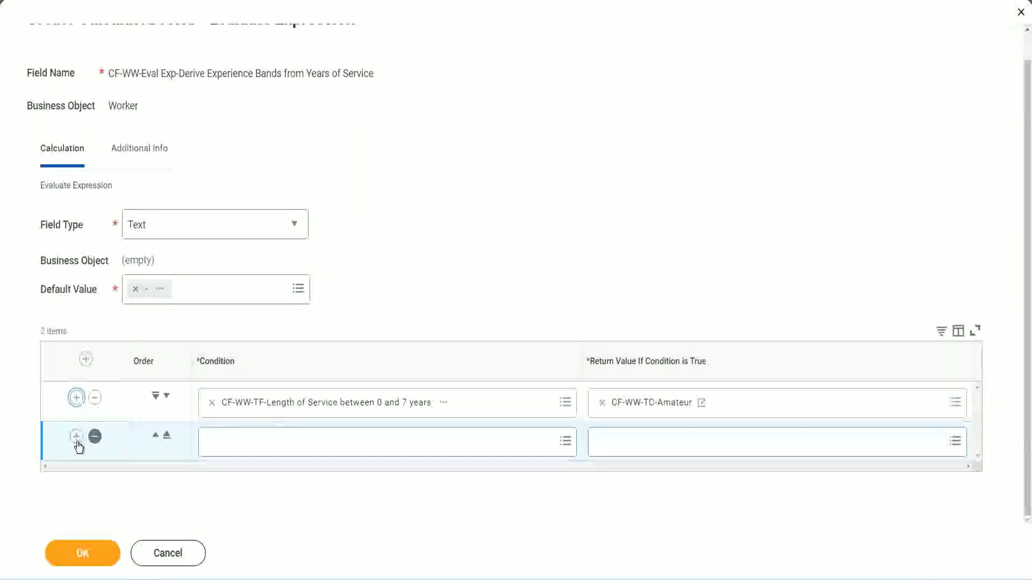
{"action": "left_click", "coordinate": [77, 437]}
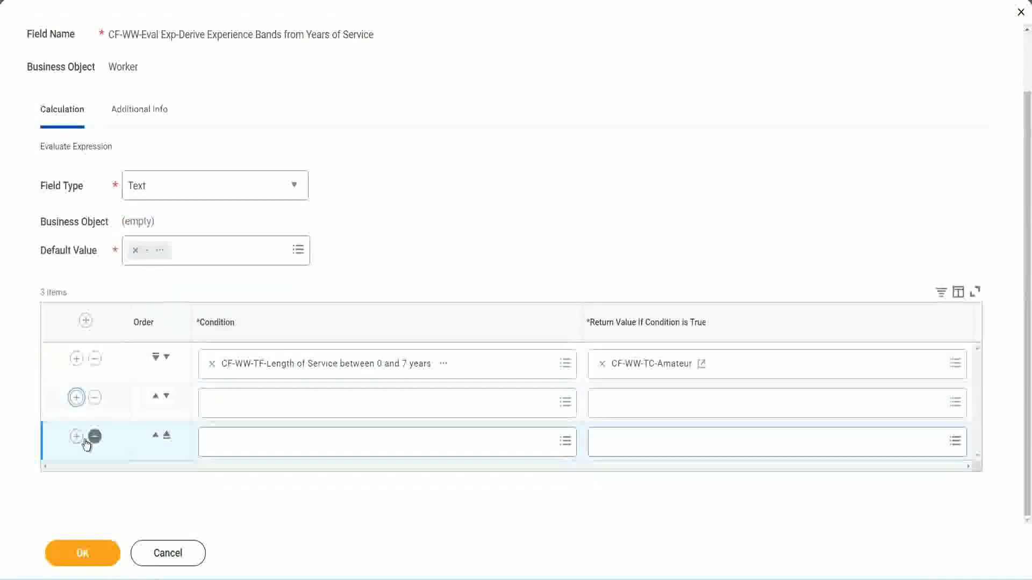
{"action": "left_click", "coordinate": [79, 437]}
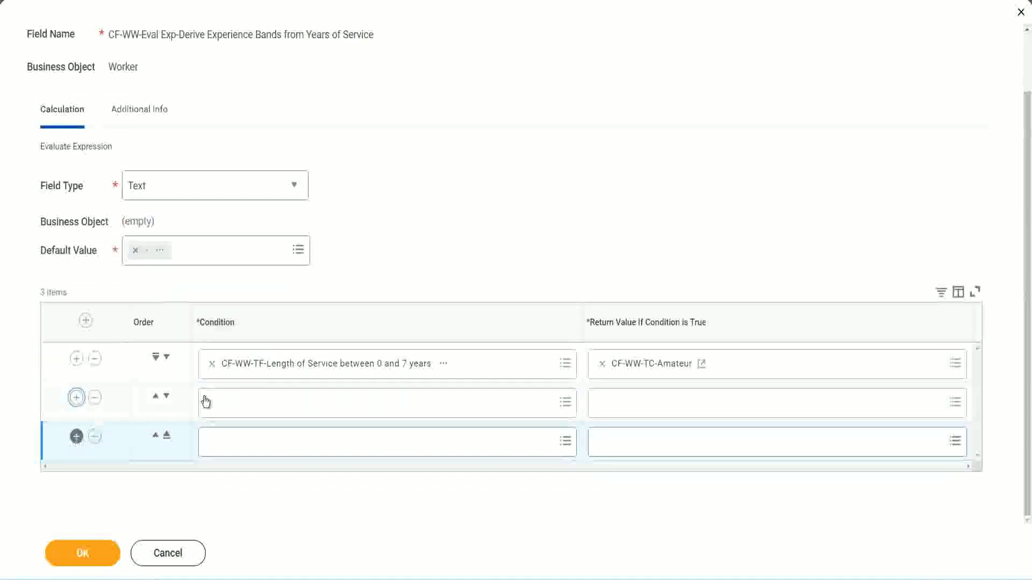
{"action": "left_click", "coordinate": [254, 405]}
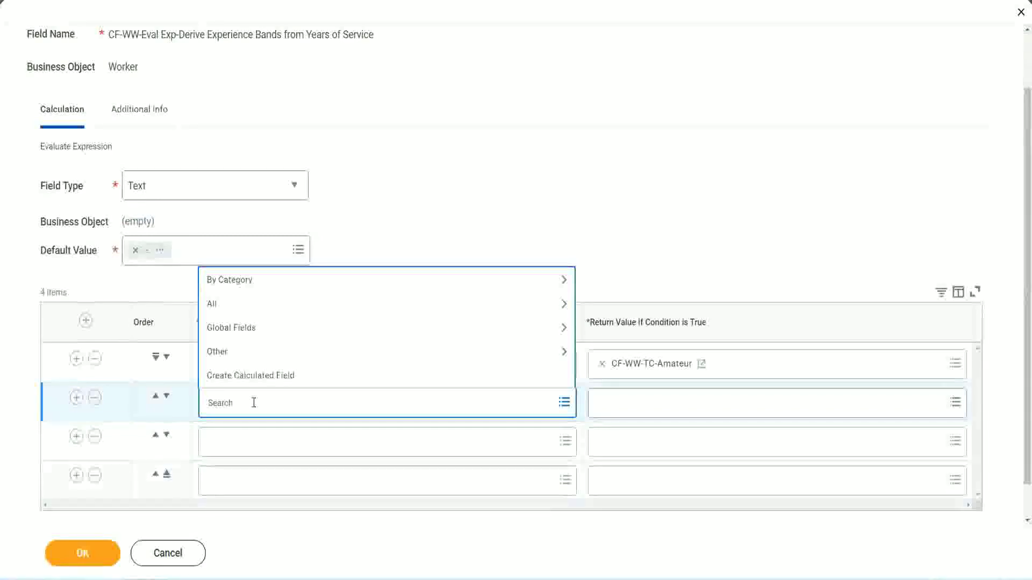
{"action": "type", "text": "cf-ww-tf"}
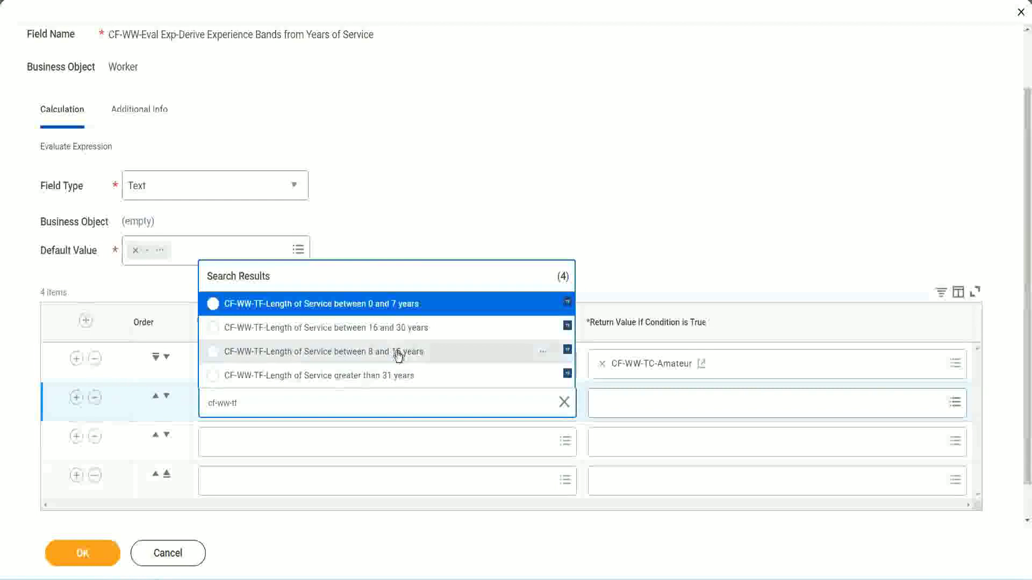
{"action": "left_click", "coordinate": [398, 354]}
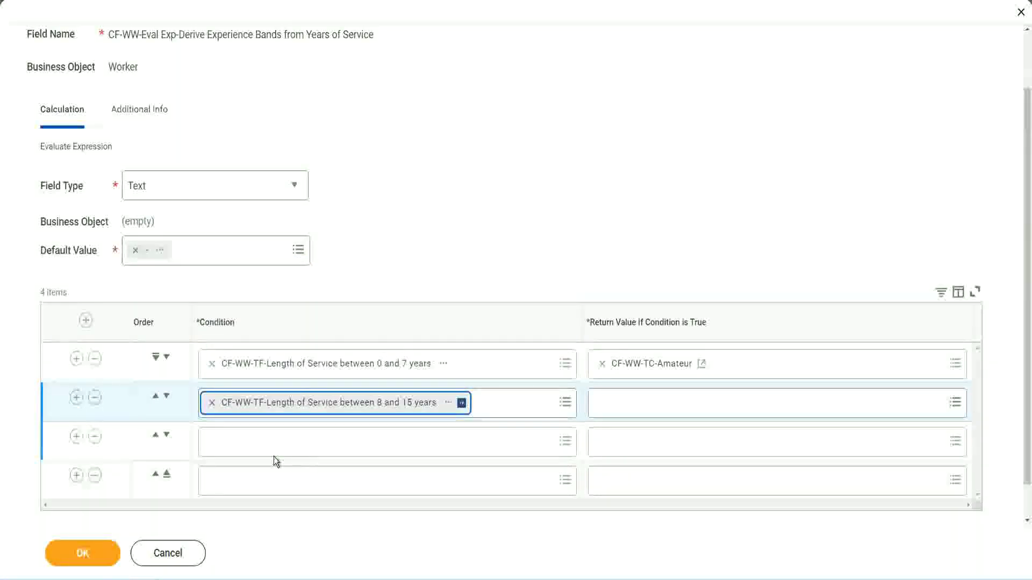
- Set rows three and four to the 16–30 and greater-than-31-years service fields
{"action": "left_click", "coordinate": [260, 442]}
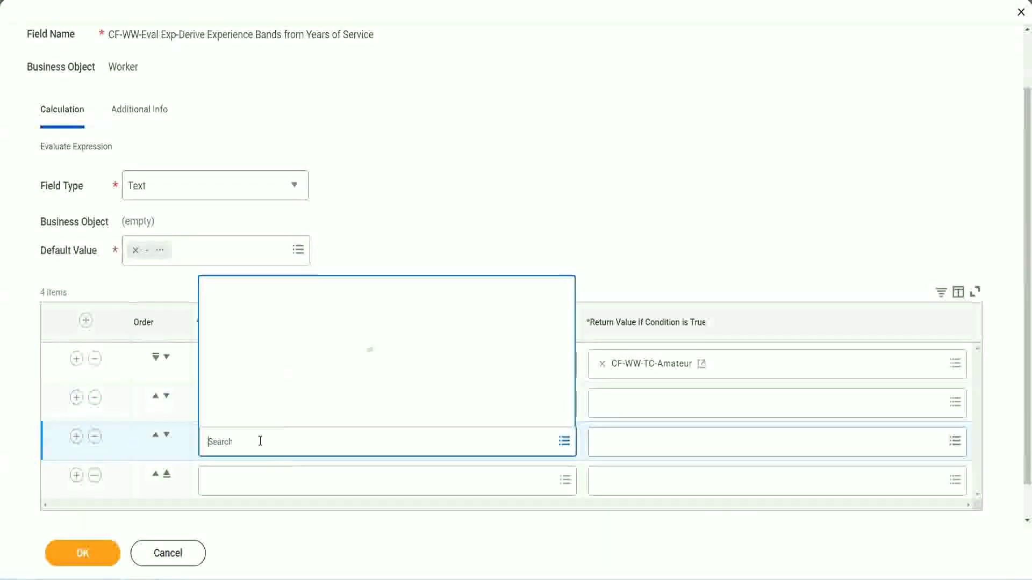
{"action": "type", "text": "cf-ww-tc"}
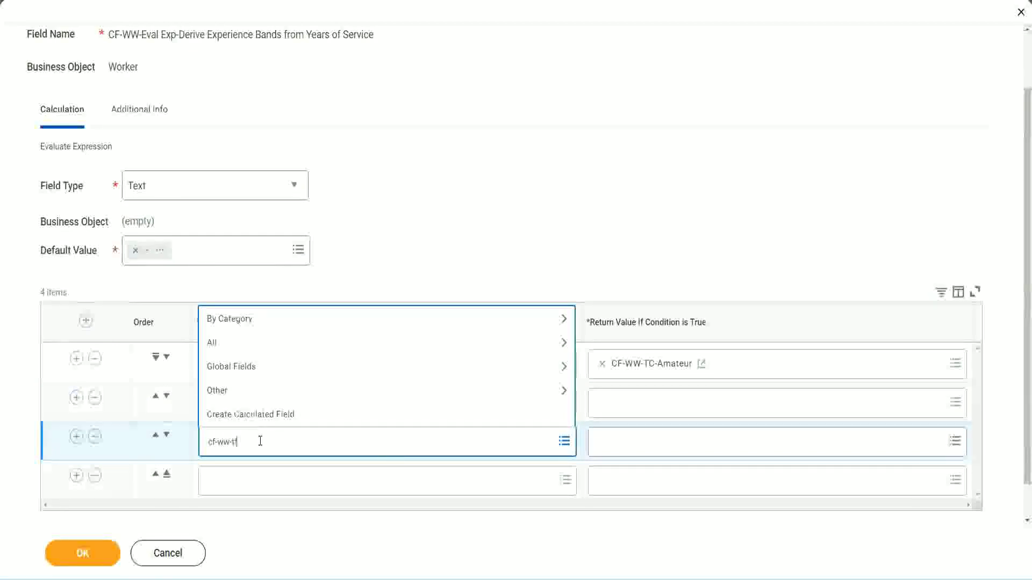
{"action": "key", "text": "Return"}
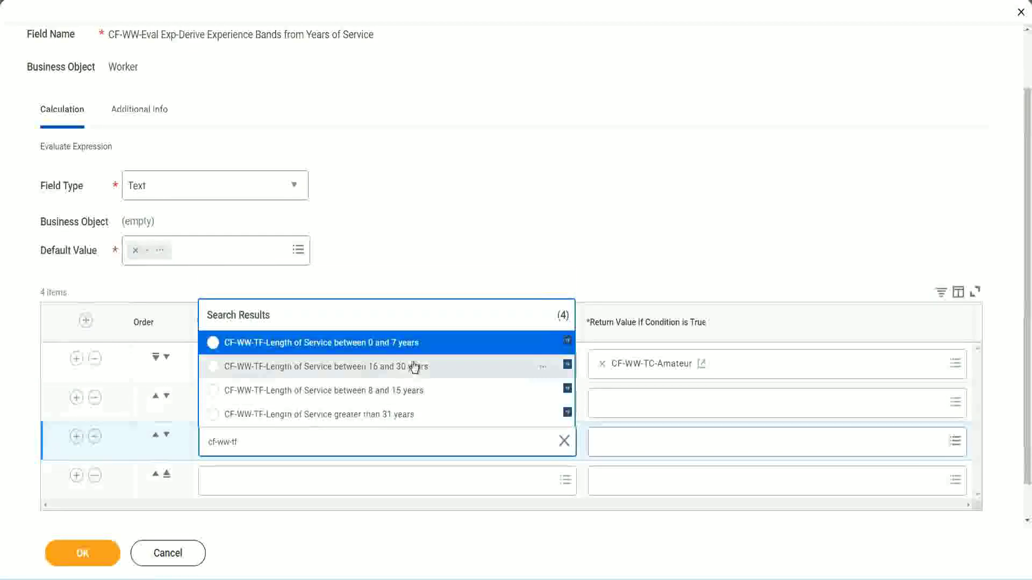
{"action": "left_click", "coordinate": [414, 373]}
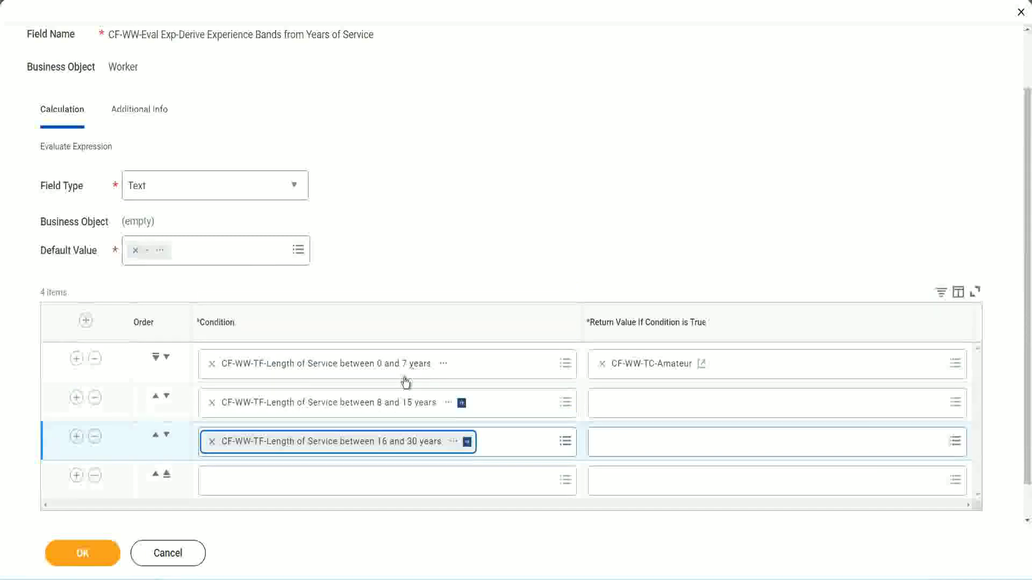
{"action": "left_click", "coordinate": [243, 482]}
{"action": "type", "text": "cf-ww tf 31"}
{"action": "key", "text": "Return"}
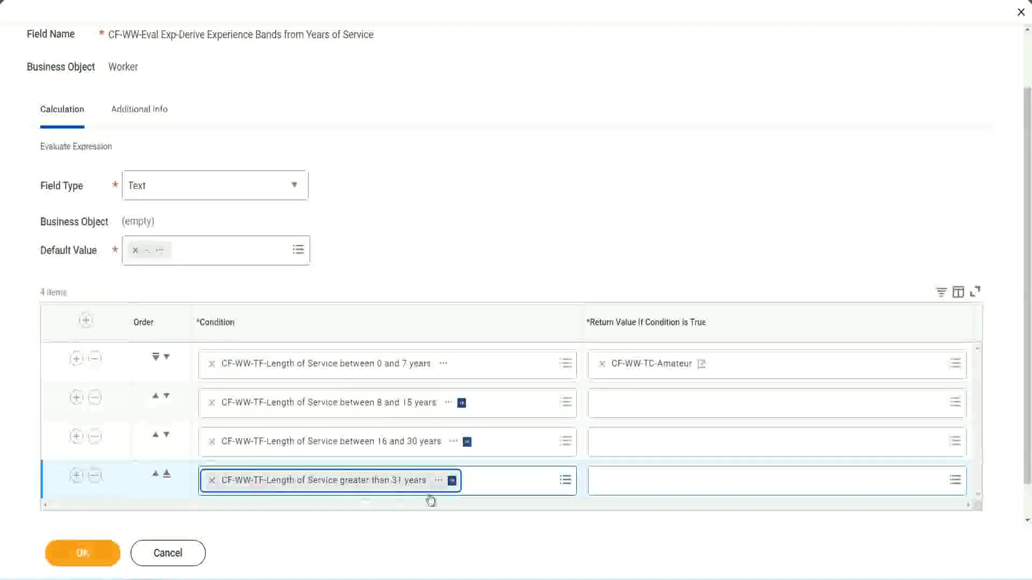
{"action": "left_click", "coordinate": [466, 226]}
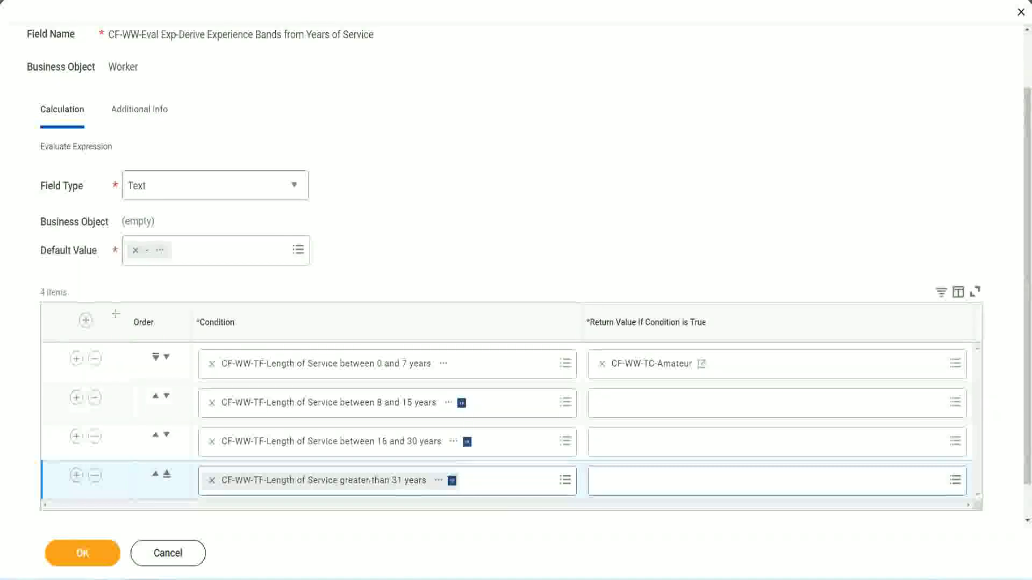
{"action": "left_click_drag", "start_coordinate": [116, 314], "coordinate": [114, 424]}
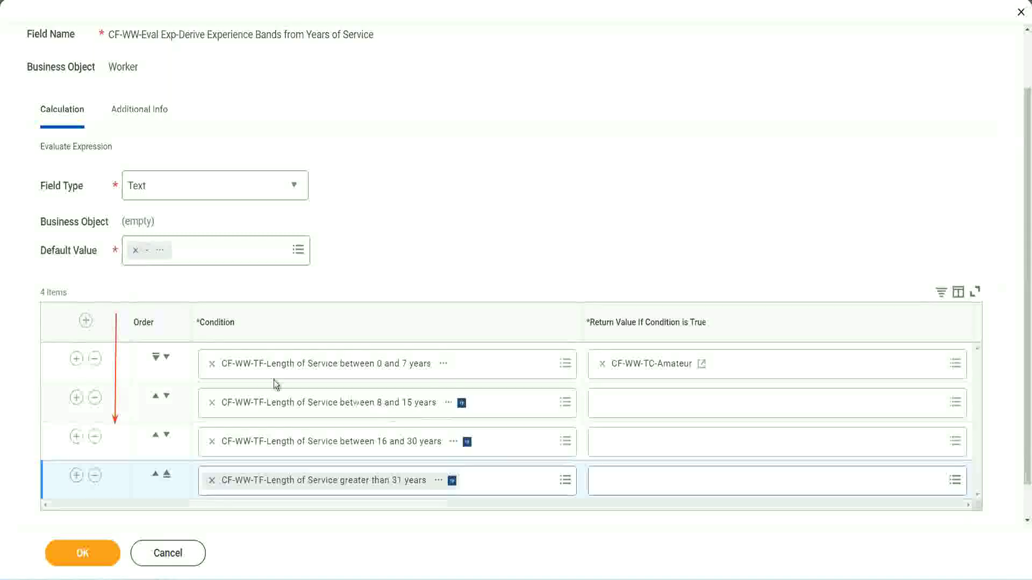
{"action": "left_click", "coordinate": [156, 398]}
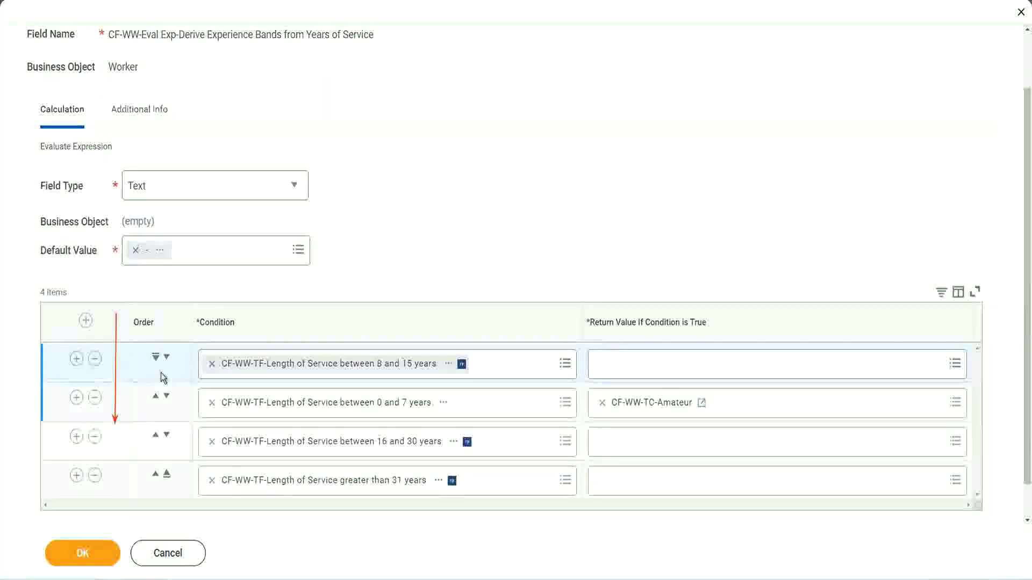
{"action": "left_click", "coordinate": [166, 357]}
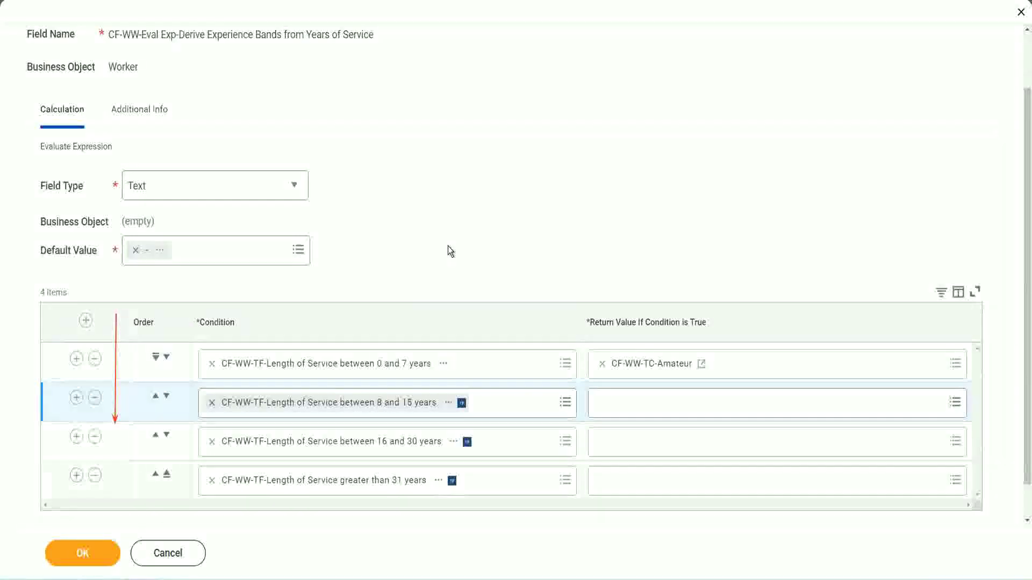
{"action": "left_click", "coordinate": [155, 397]}
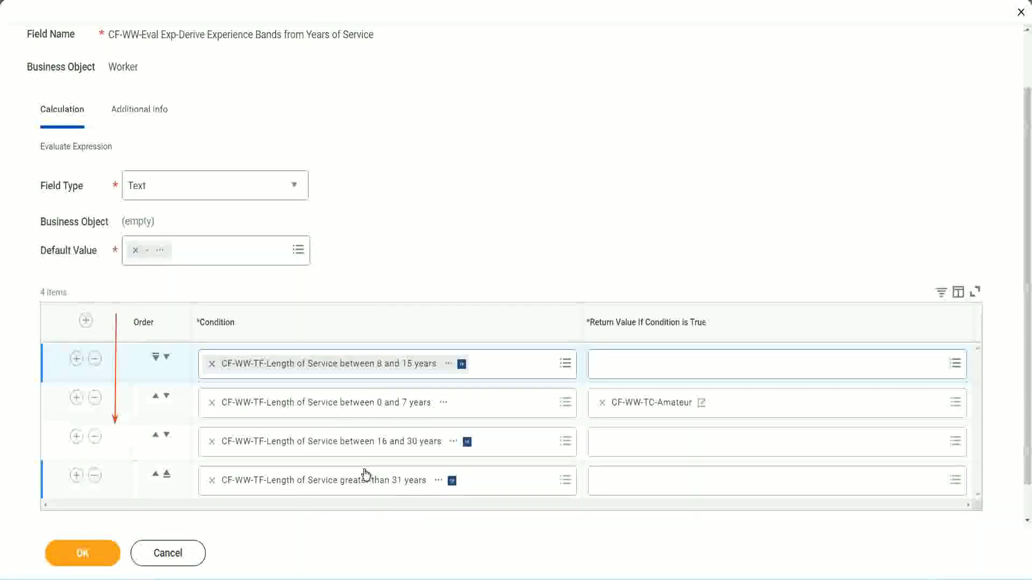
{"action": "right_click", "coordinate": [653, 411]}
{"action": "left_click", "coordinate": [667, 468]}
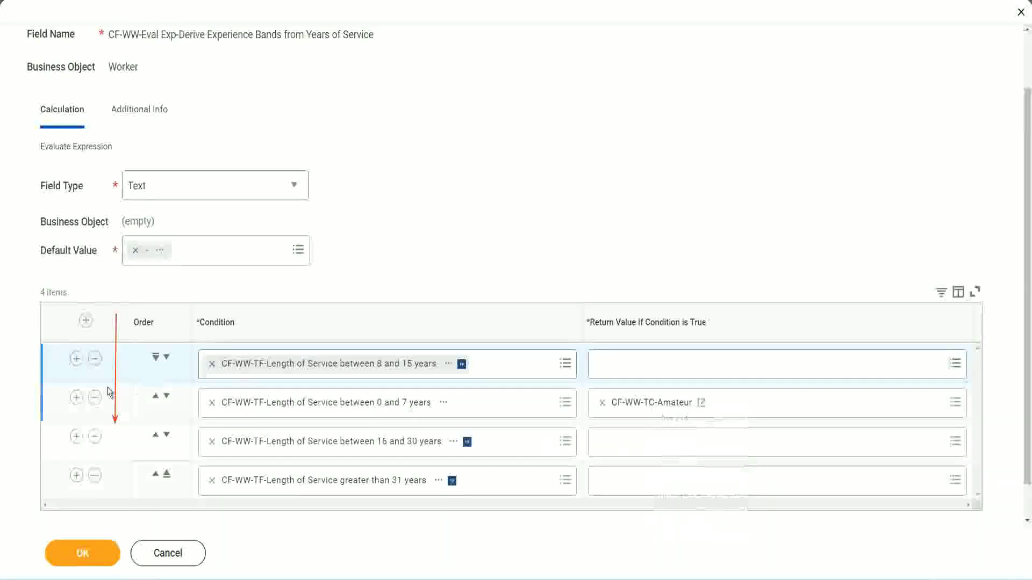
{"action": "left_click", "coordinate": [167, 358]}
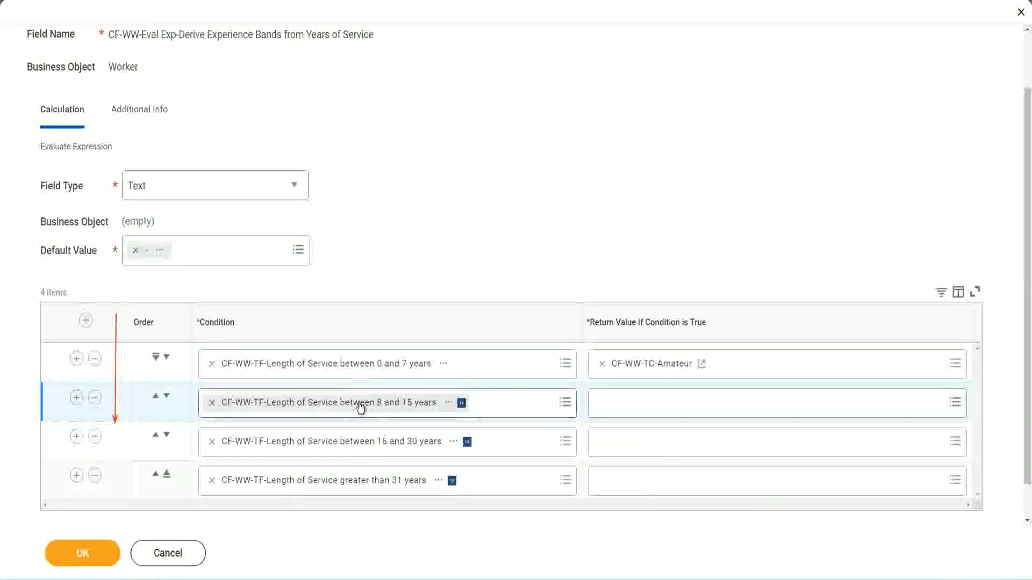
- Create a new calculated field for row two's return value named CF-WW-TC-Experienced
{"action": "left_click", "coordinate": [602, 403]}
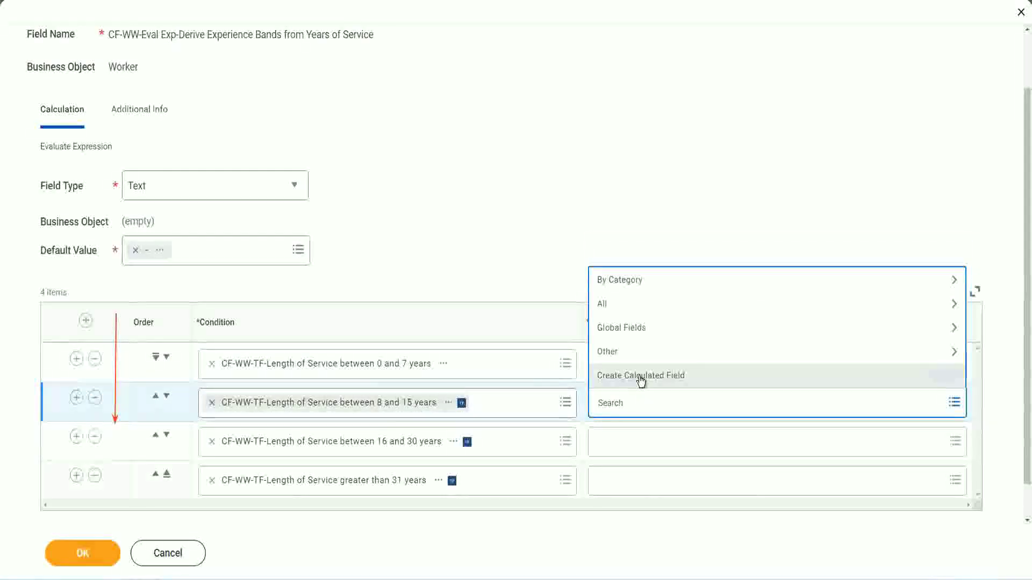
{"action": "key", "text": "Escape"}
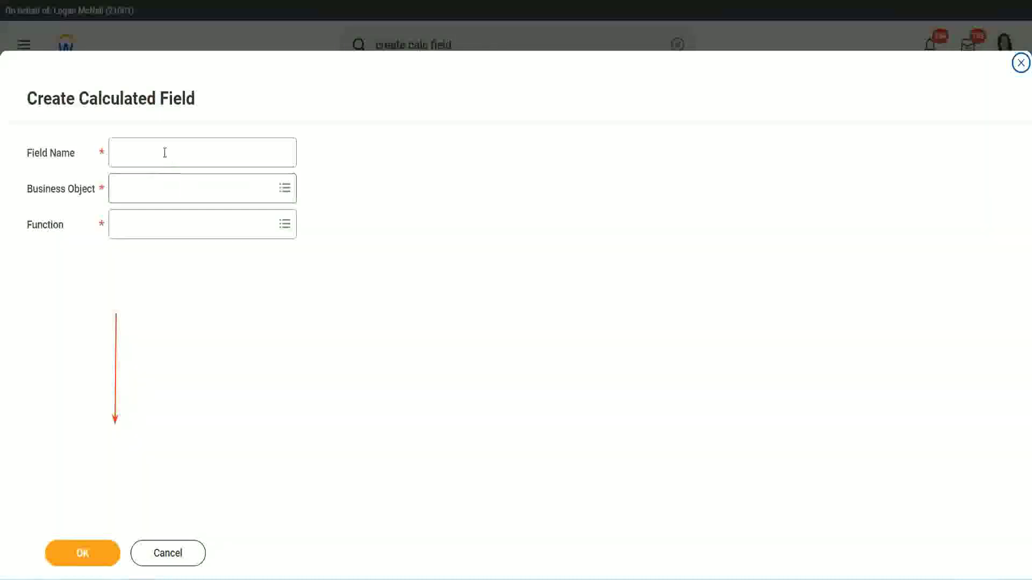
{"action": "left_click", "coordinate": [164, 153]}
{"action": "type", "text": "CF-WW-TC-Amateur"}
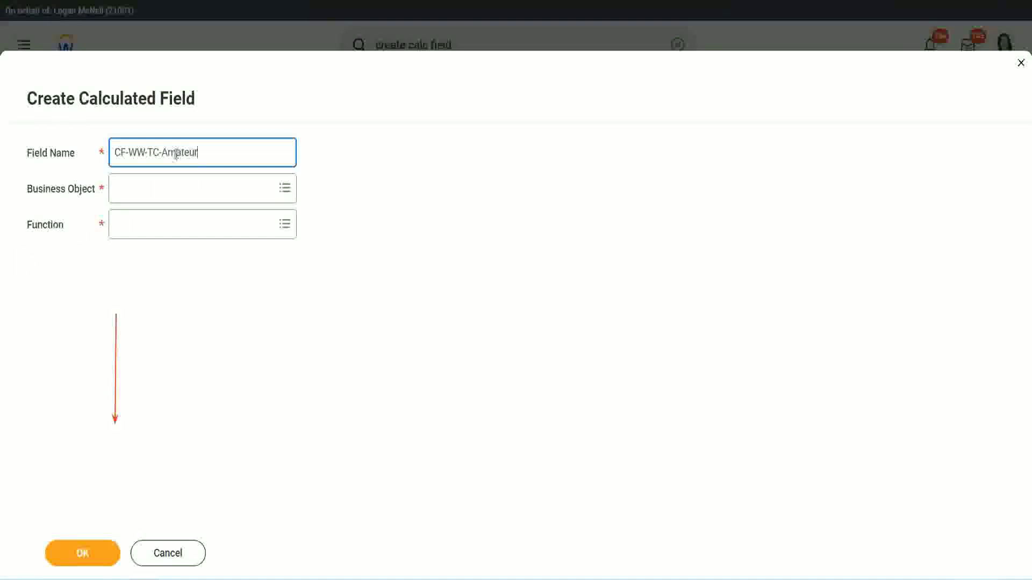
{"action": "double_click", "coordinate": [176, 155]}
{"action": "type", "text": "Experienced"}
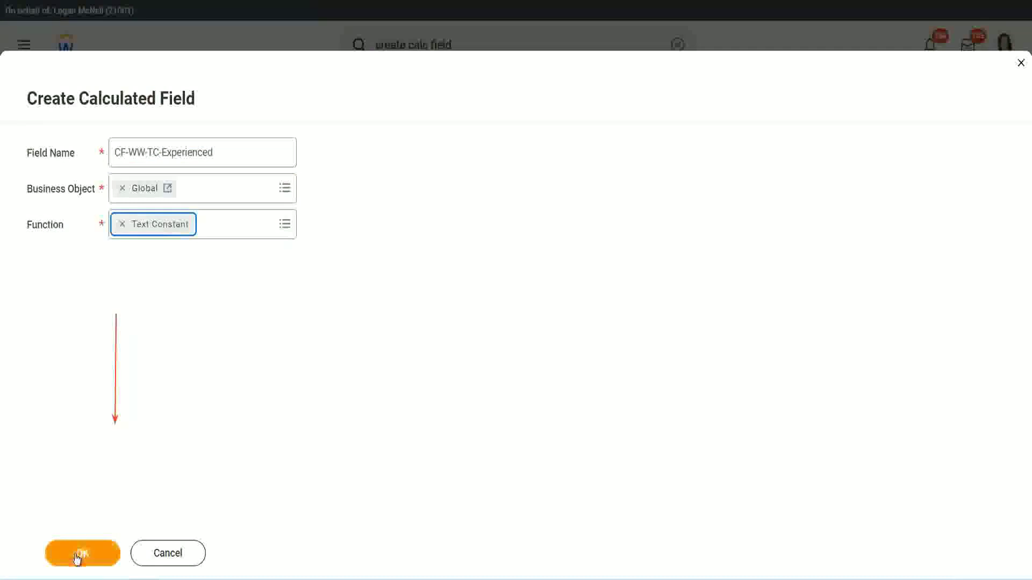
{"action": "left_click", "coordinate": [77, 556]}
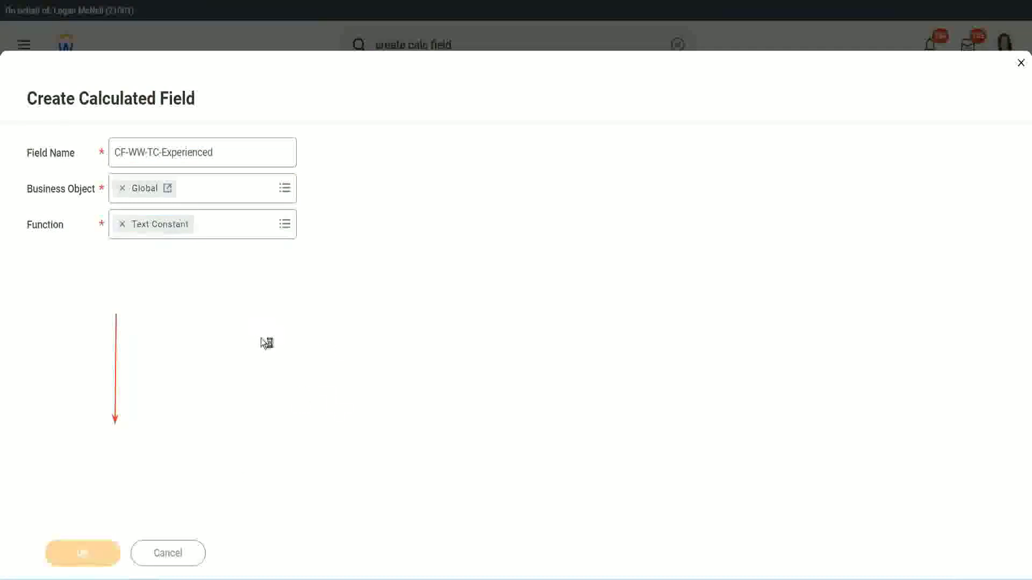
- Save CF-WW-TC-Experienced with the text value Experienced as row two's return value
{"action": "left_click", "coordinate": [155, 303]}
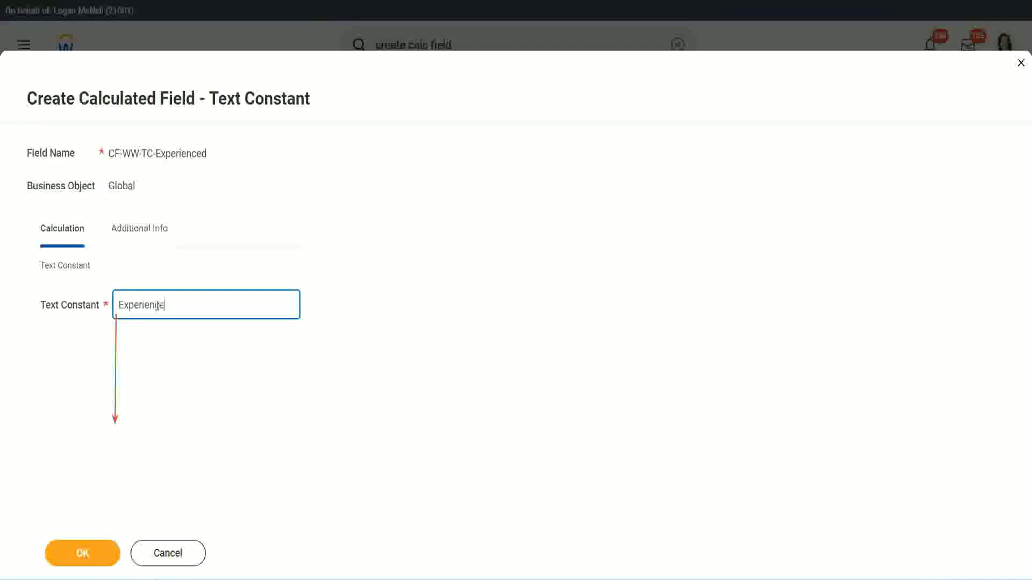
{"action": "left_click", "coordinate": [85, 555]}
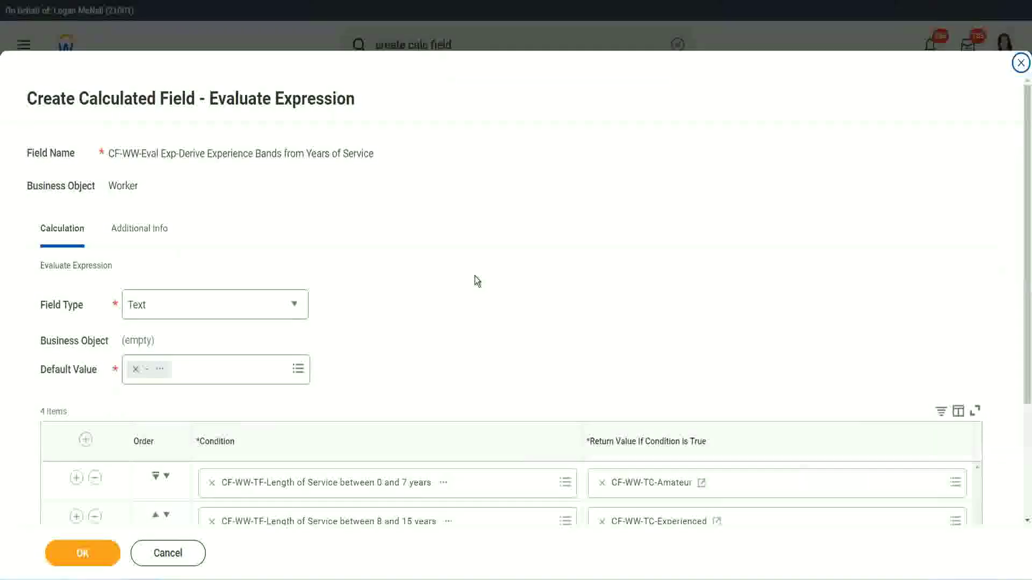
{"action": "scroll", "coordinate": [475, 276], "scroll_direction": "down", "scroll_amount": 3}
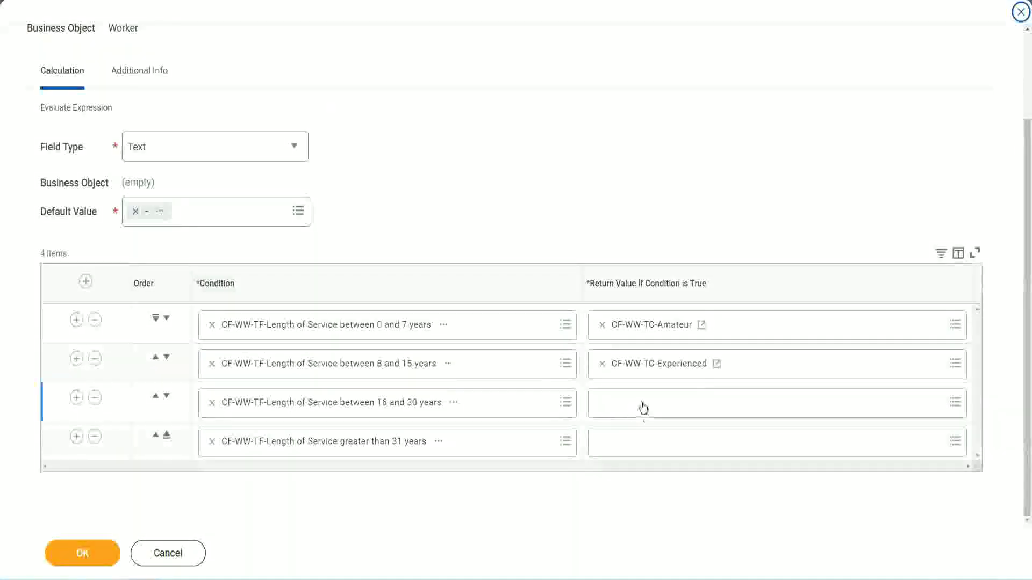
{"action": "left_click", "coordinate": [643, 408]}
- Create a new calculated field for row three named CF-WW-TC-Senior on the Global business object
{"action": "left_click", "coordinate": [647, 375]}
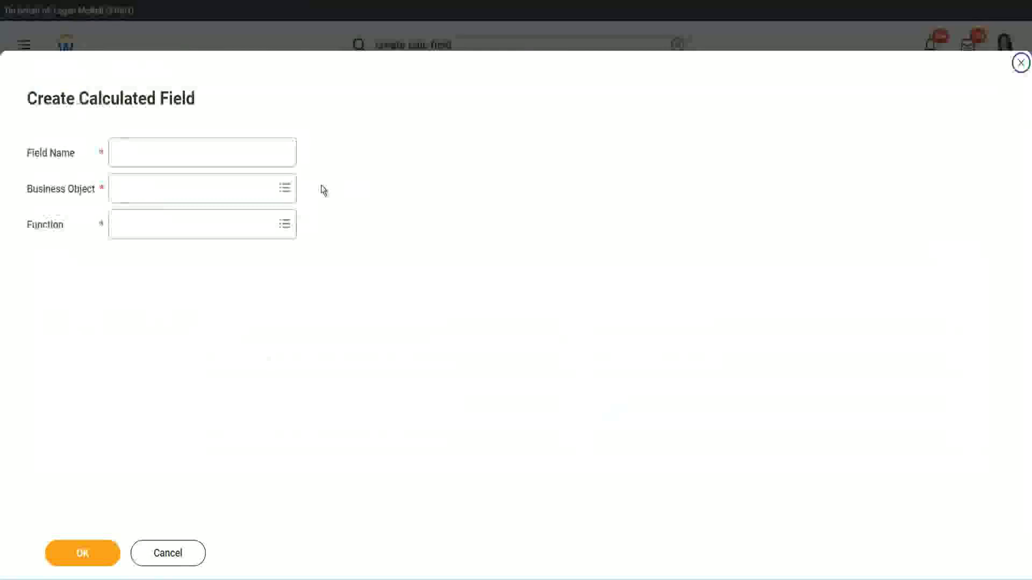
{"action": "left_click", "coordinate": [218, 153]}
{"action": "type", "text": "CF-WW-TC-Annualized"}
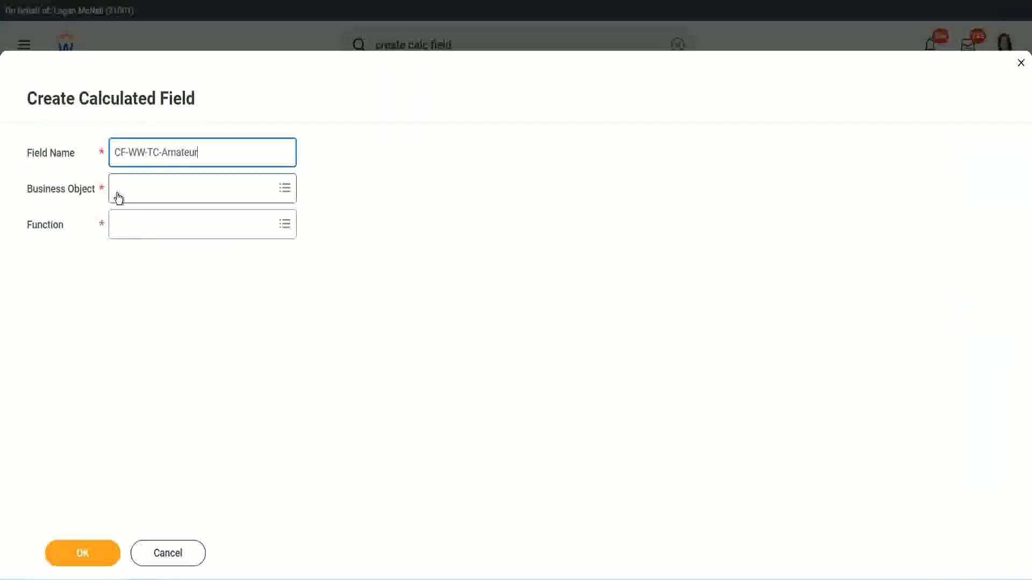
{"action": "left_click", "coordinate": [111, 190]}
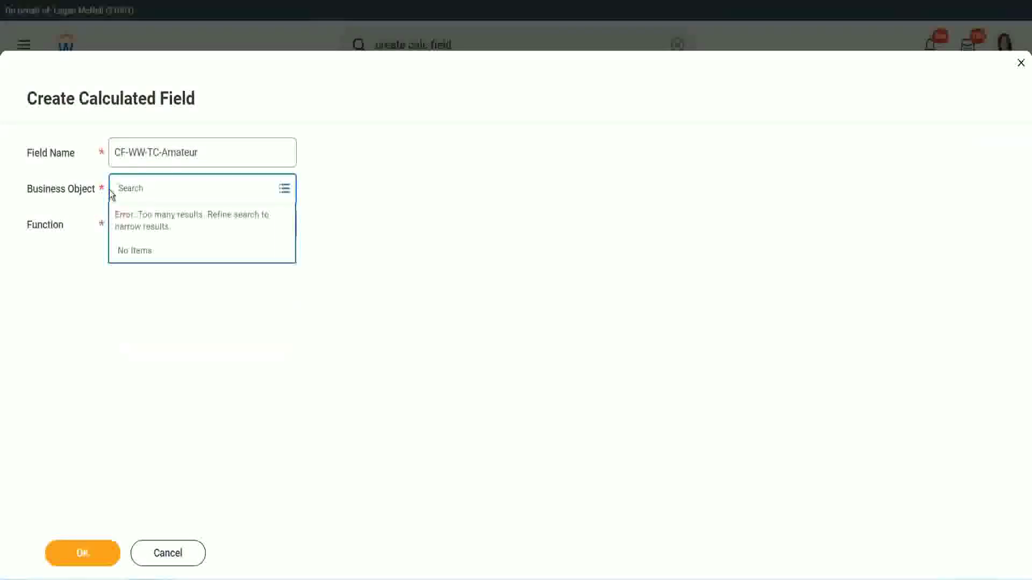
{"action": "type", "text": "global"}
{"action": "key", "text": "Return"}
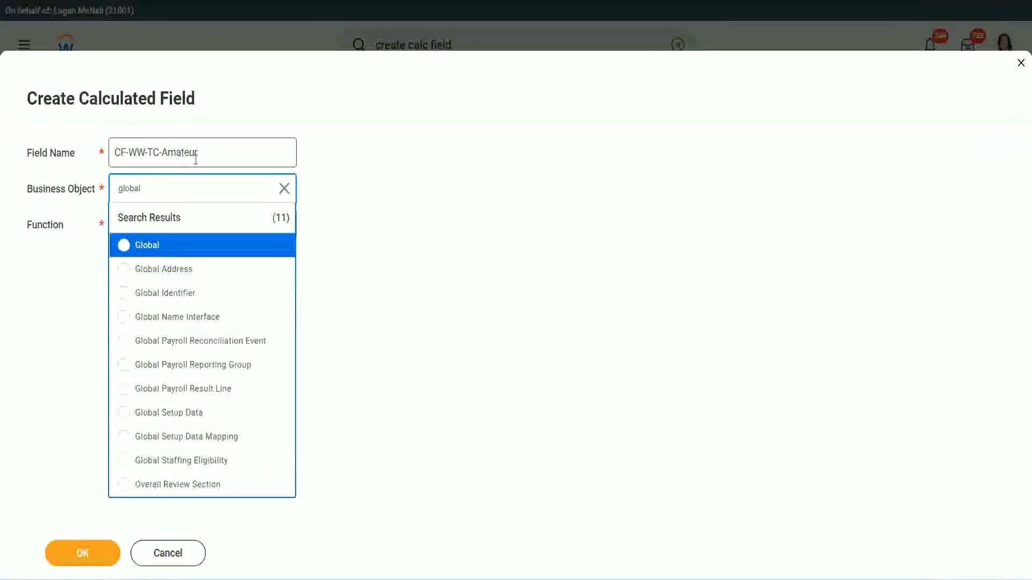
{"action": "left_click", "coordinate": [147, 246]}
{"action": "double_click", "coordinate": [185, 152]}
{"action": "type", "text": "Senior"}
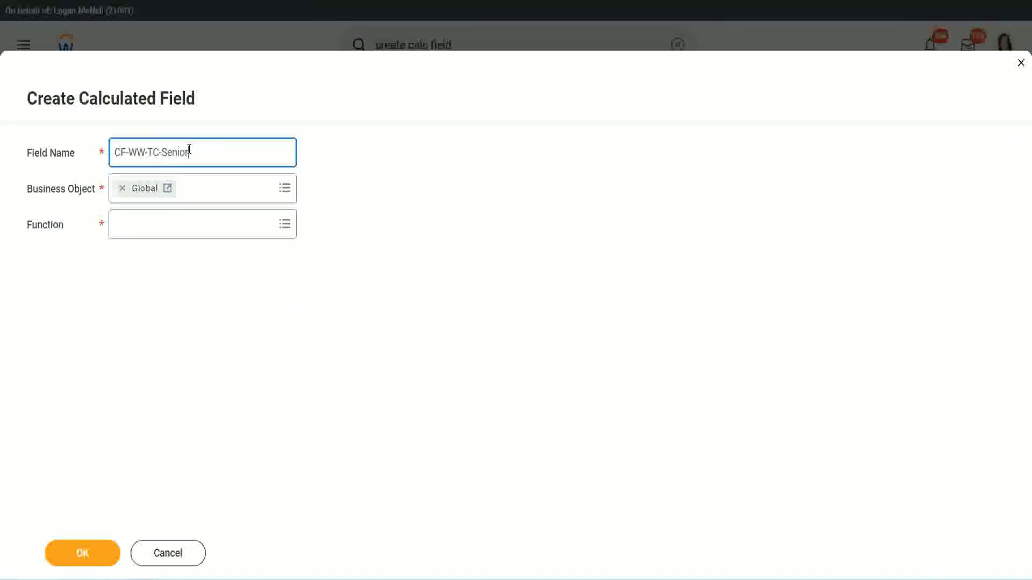
- Make CF-WW-TC-Senior a Text Constant holding Senior and save it
{"action": "left_click", "coordinate": [164, 235]}
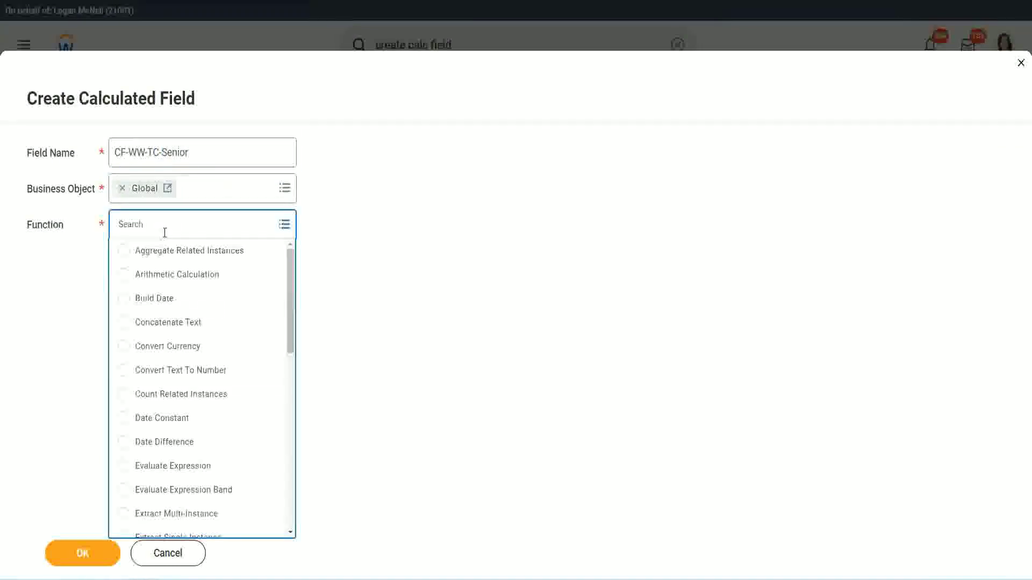
{"action": "type", "text": "tc"}
{"action": "key", "text": "Return"}
{"action": "left_click", "coordinate": [157, 278]}
{"action": "left_click", "coordinate": [92, 562]}
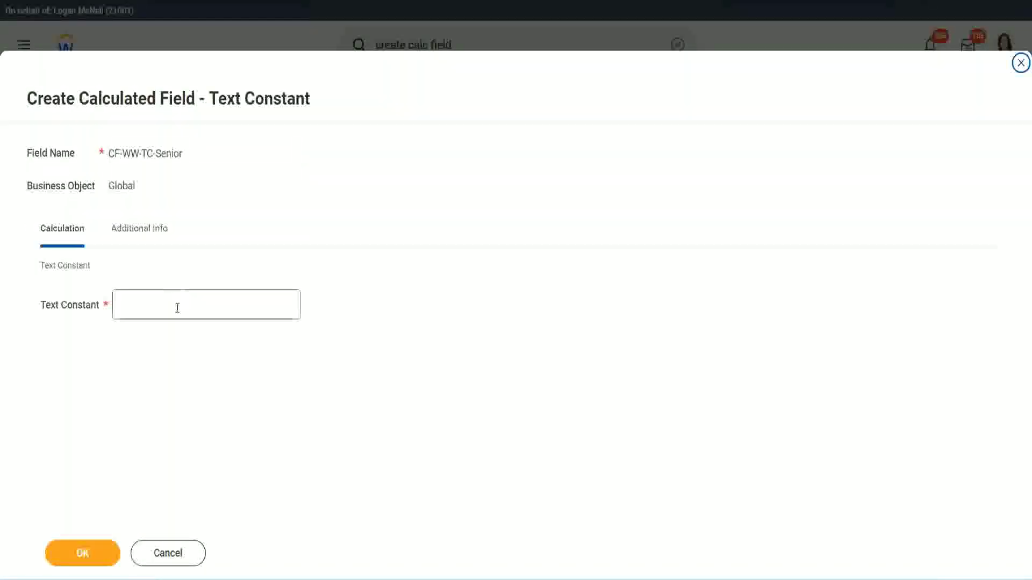
{"action": "left_click", "coordinate": [177, 307]}
{"action": "type", "text": "Senior"}
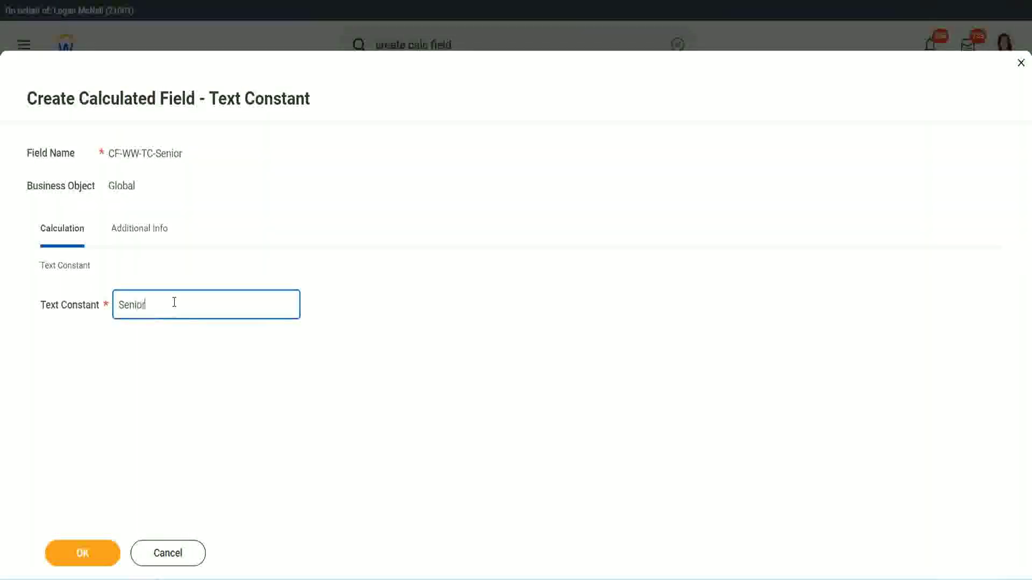
{"action": "left_click", "coordinate": [102, 562]}
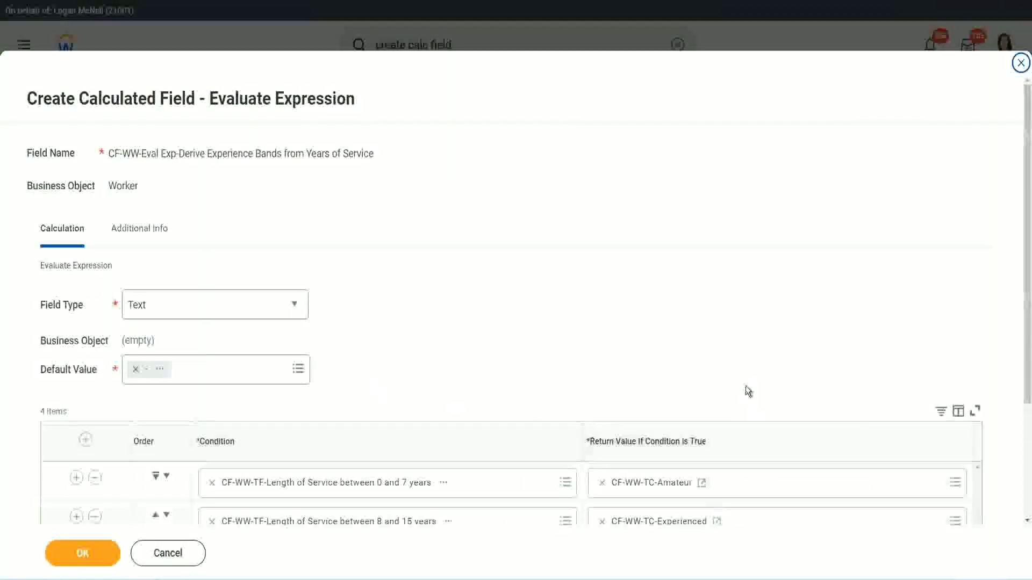
{"action": "scroll", "coordinate": [683, 403], "scroll_direction": "down", "scroll_amount": 3}
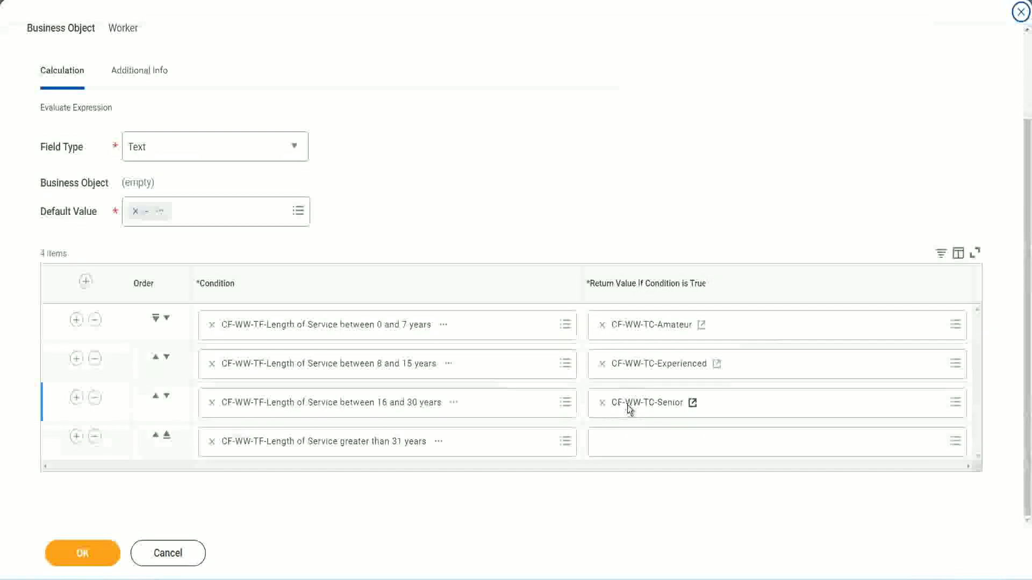
- Create a new calculated field for row four named CF-WW-TC-Legend
{"action": "right_click", "coordinate": [628, 408]}
{"action": "left_click", "coordinate": [652, 464]}
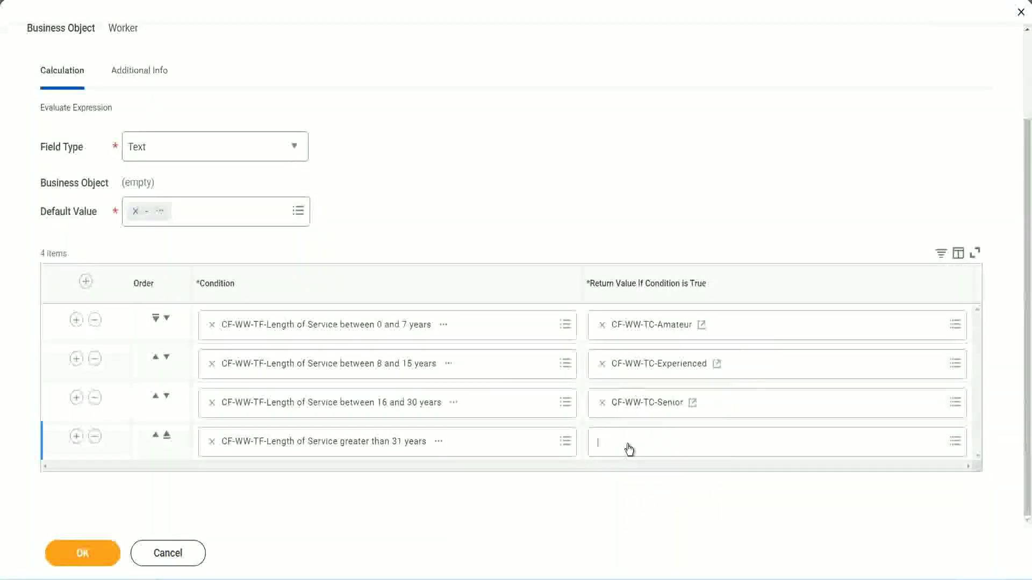
{"action": "left_click", "coordinate": [628, 444]}
{"action": "left_click", "coordinate": [638, 417]}
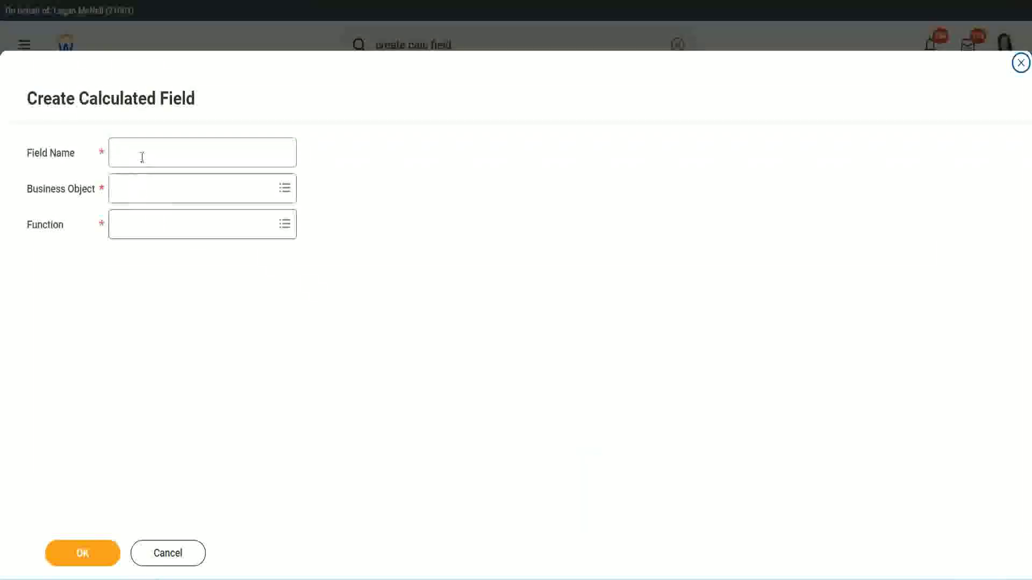
{"action": "left_click", "coordinate": [143, 156]}
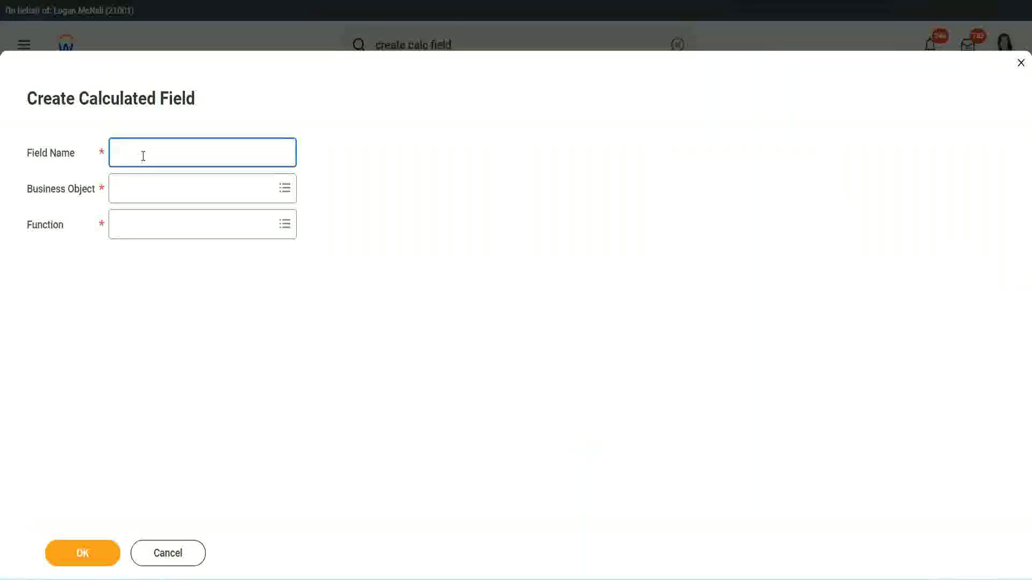
{"action": "key", "text": "ctrl+v"}
{"action": "double_click", "coordinate": [175, 152]}
{"action": "type", "text": "Legend"}
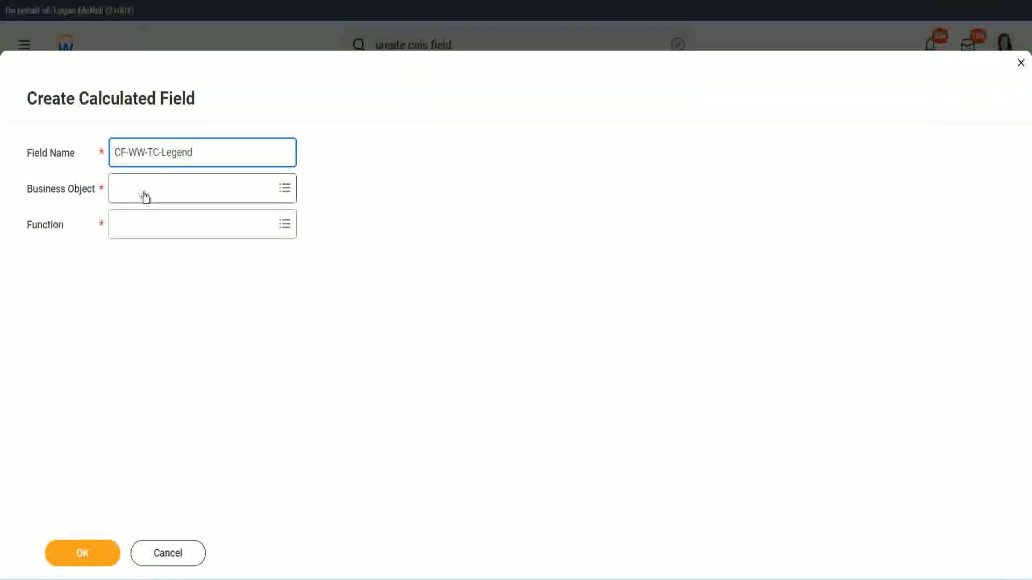
- Set CF-WW-TC-Legend to Global, Text Constant with value Legend, and save it
{"action": "left_click", "coordinate": [146, 197]}
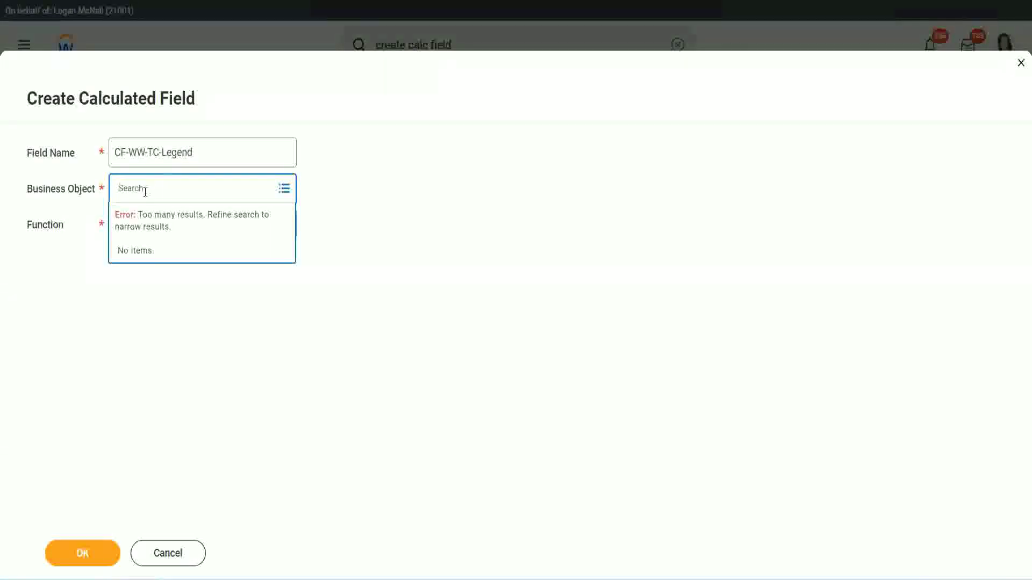
{"action": "type", "text": "Global"}
{"action": "key", "text": "Return"}
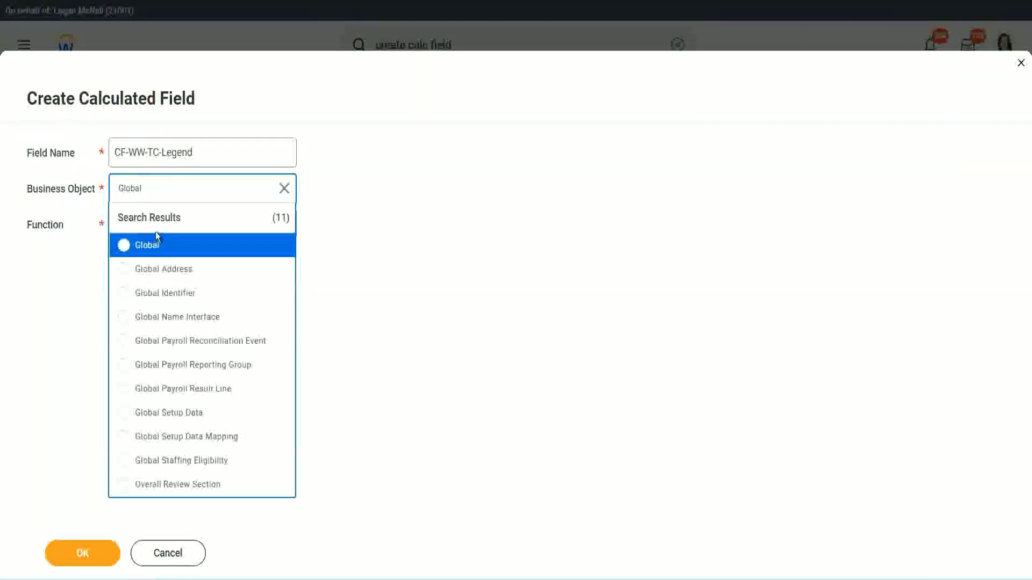
{"action": "left_click", "coordinate": [156, 242]}
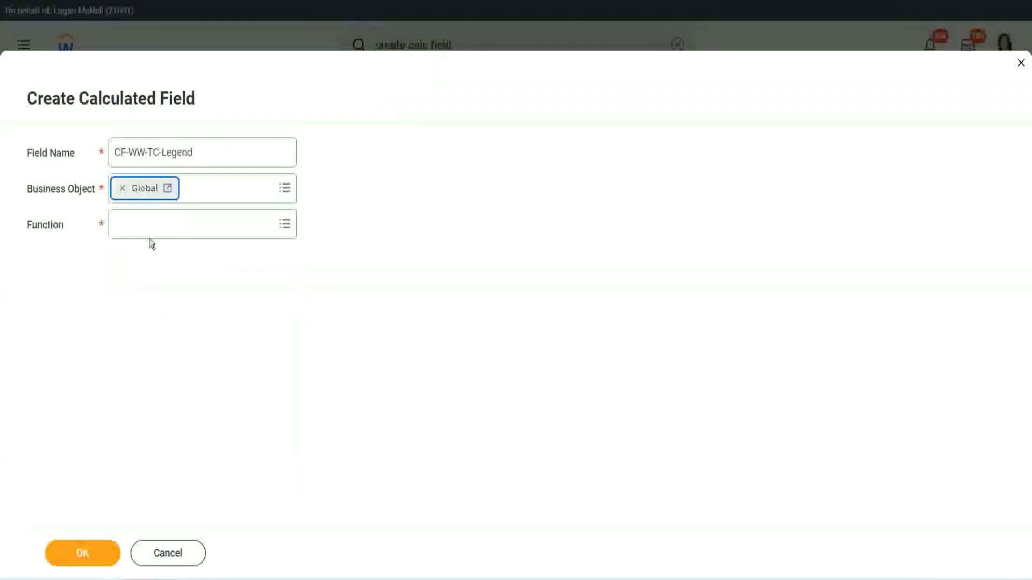
{"action": "left_click", "coordinate": [149, 224]}
{"action": "type", "text": "tc"}
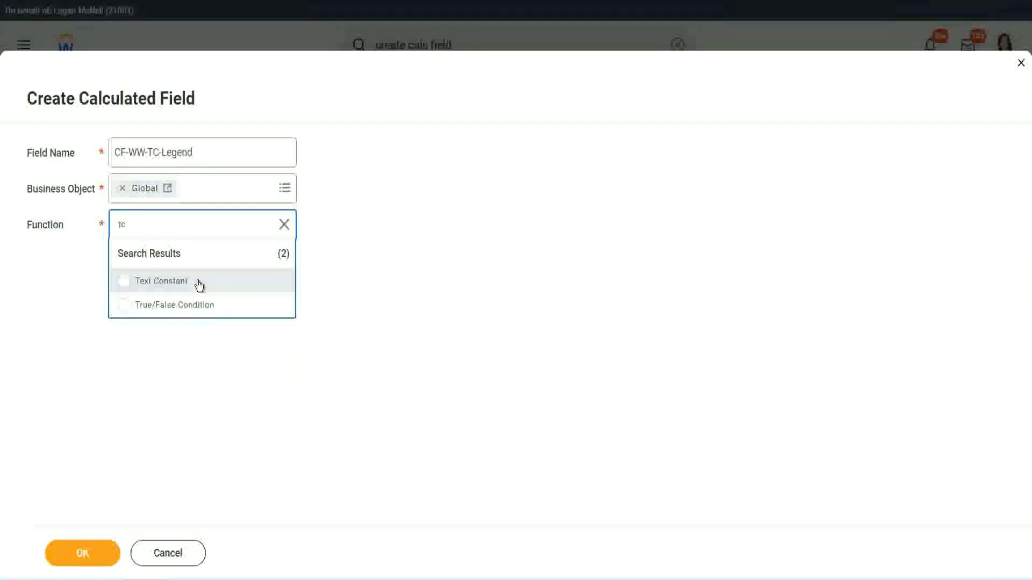
{"action": "left_click", "coordinate": [192, 289]}
{"action": "left_click", "coordinate": [67, 552]}
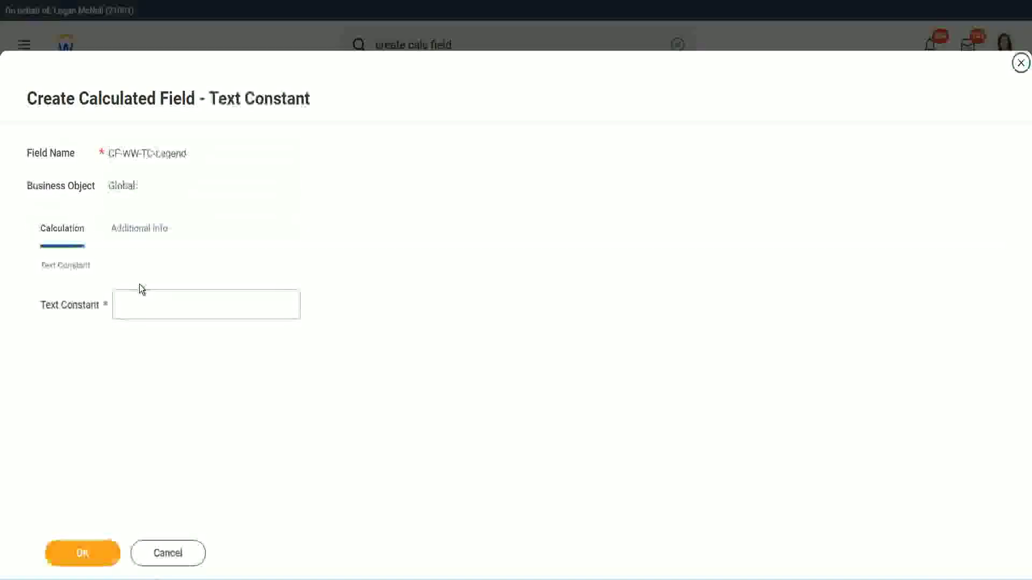
{"action": "left_click", "coordinate": [133, 306]}
{"action": "type", "text": "Legend"}
{"action": "left_click", "coordinate": [98, 550]}
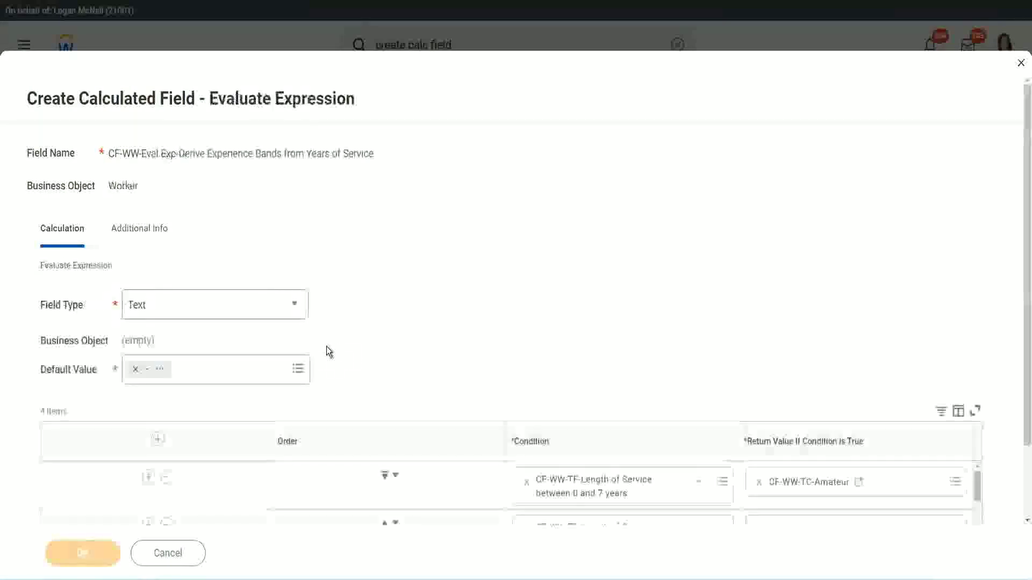
{"action": "scroll", "coordinate": [546, 286], "scroll_direction": "down", "scroll_amount": 3}
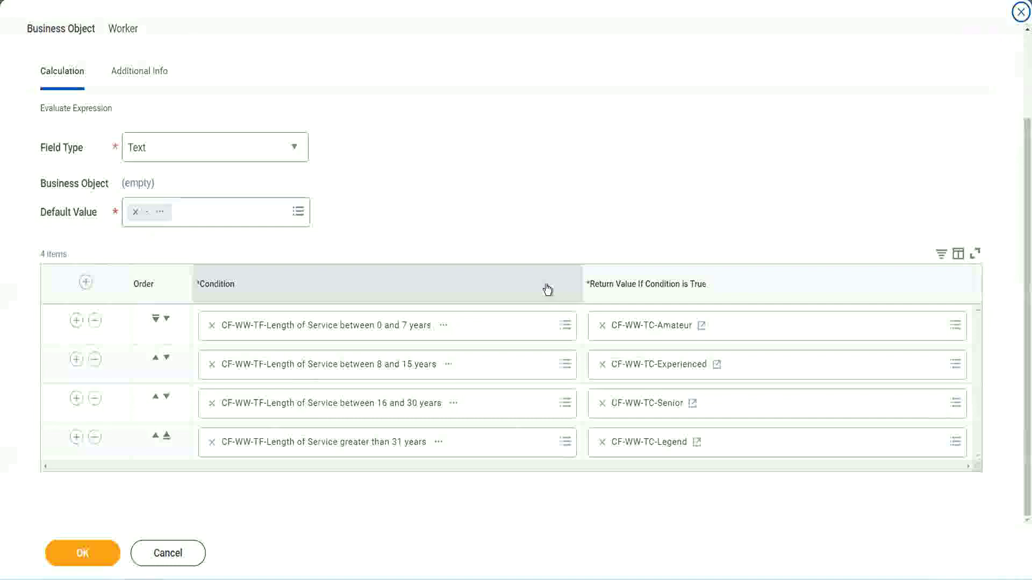
- Scroll through the Evaluate Expression table to review the four conditions and their return values
{"action": "scroll", "coordinate": [437, 217], "scroll_direction": "up", "scroll_amount": 1}
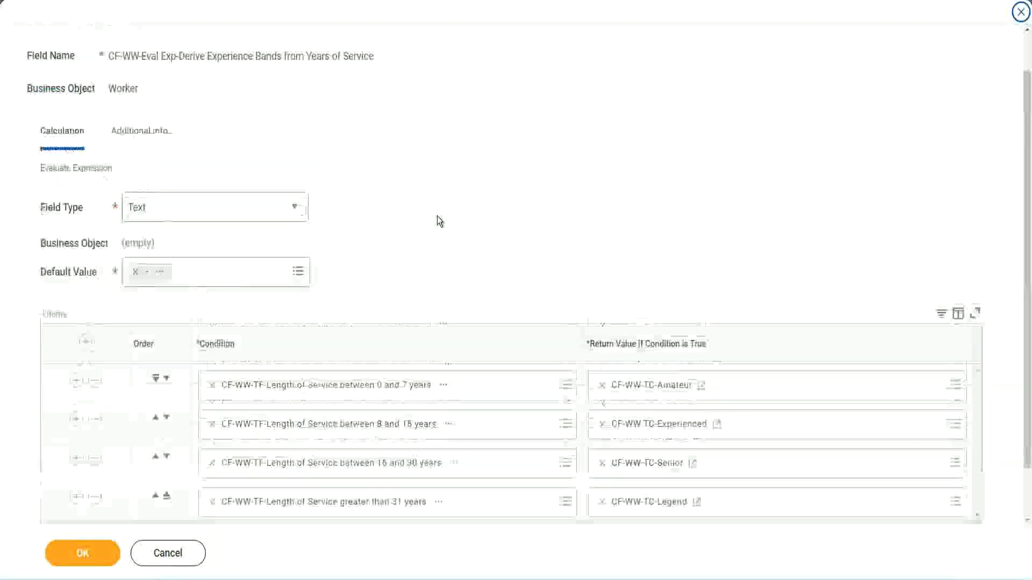
{"action": "scroll", "coordinate": [436, 216], "scroll_direction": "up", "scroll_amount": 1}
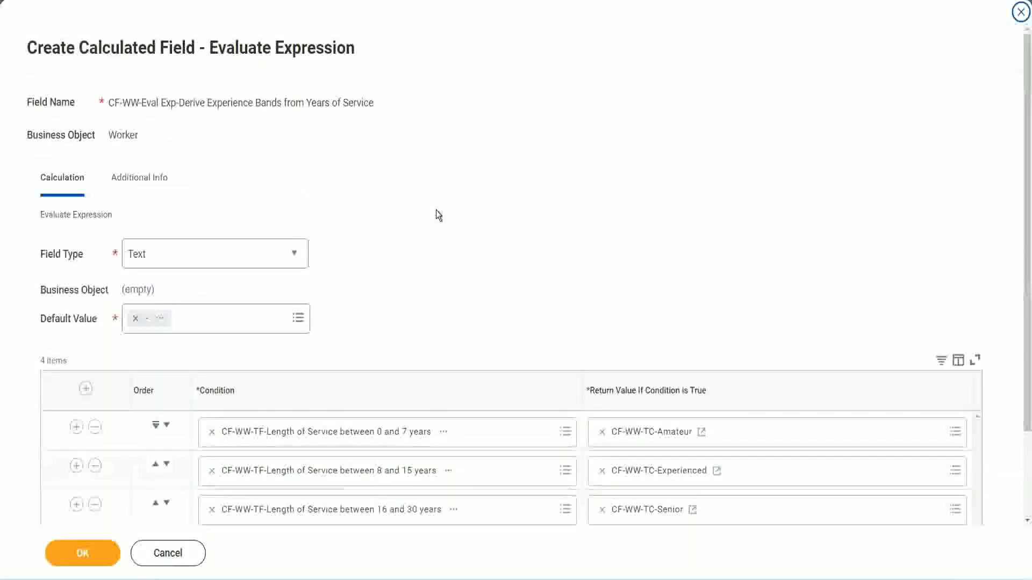
{"action": "scroll", "coordinate": [437, 211], "scroll_direction": "down", "scroll_amount": 2}
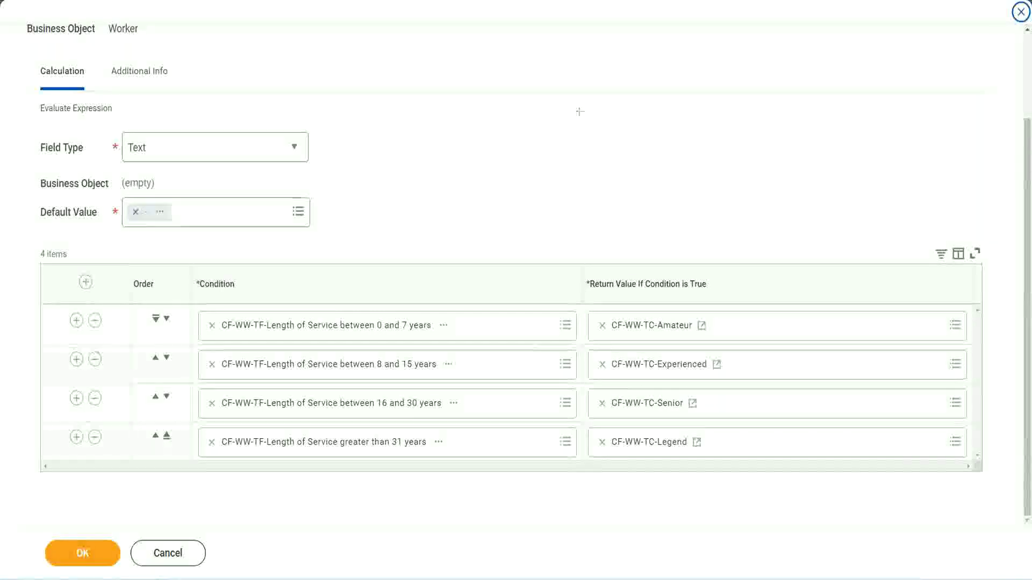
{"action": "mouse_move", "coordinate": [661, 152]}
{"action": "left_mouse_down"}
{"action": "mouse_move", "coordinate": [653, 228]}
{"action": "mouse_move", "coordinate": [669, 257]}
{"action": "left_mouse_up"}
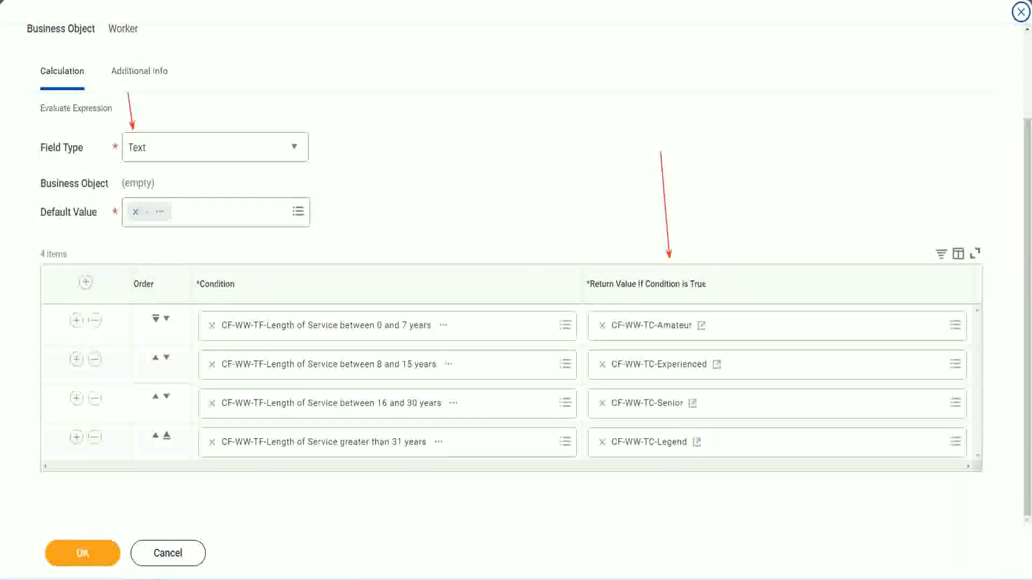
- Save the Experience Bands calculated field and copy its name as text
{"action": "left_click", "coordinate": [90, 550]}
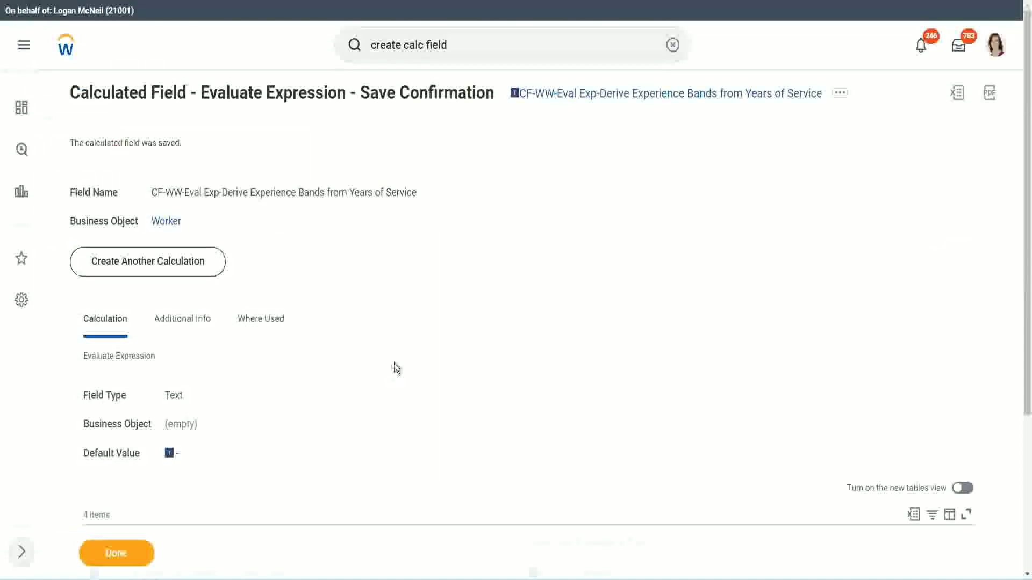
{"action": "scroll", "coordinate": [395, 363], "scroll_direction": "down", "scroll_amount": 4}
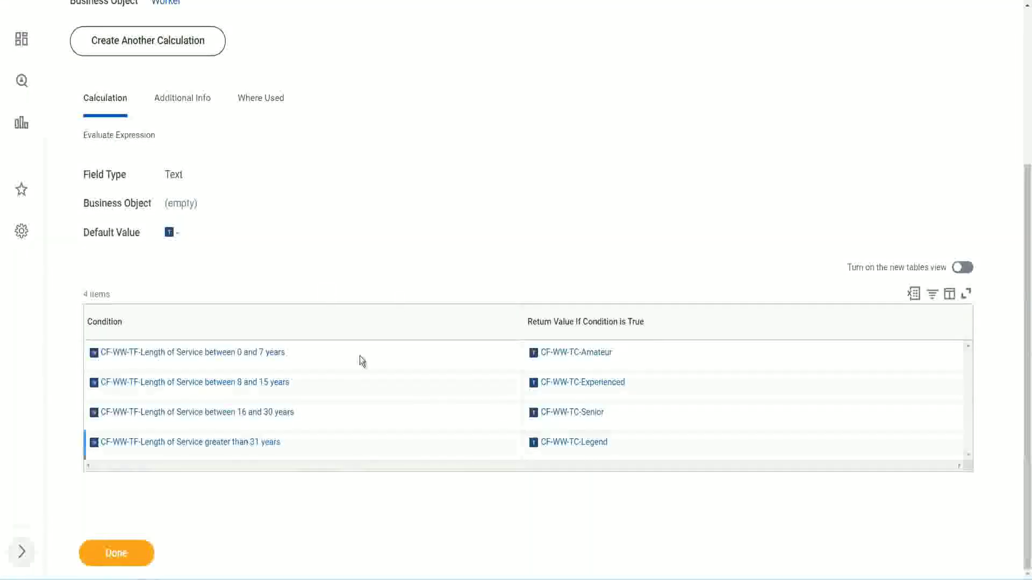
{"action": "scroll", "coordinate": [272, 333], "scroll_direction": "up", "scroll_amount": 4}
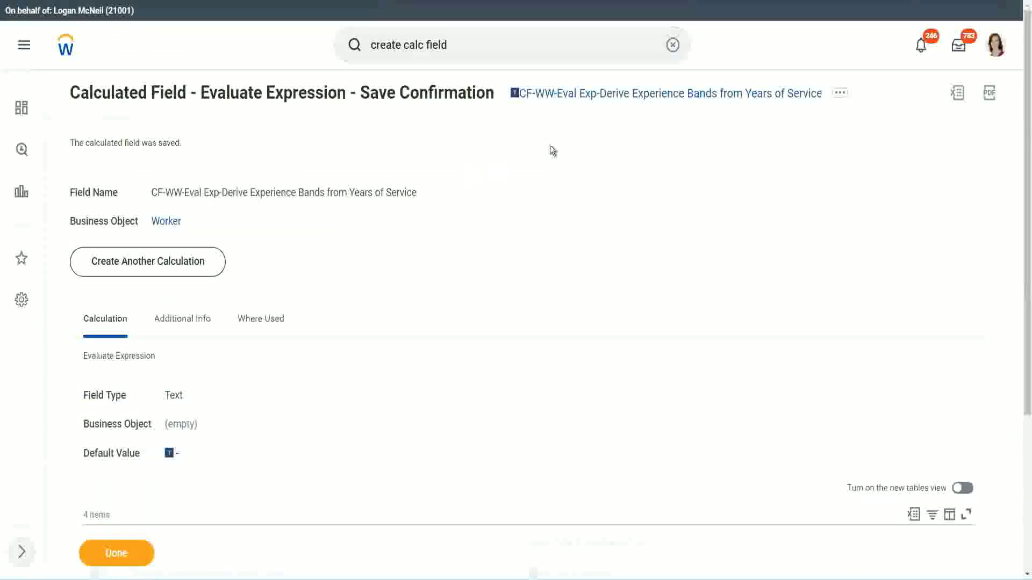
{"action": "right_click", "coordinate": [605, 102]}
{"action": "left_click", "coordinate": [634, 165]}
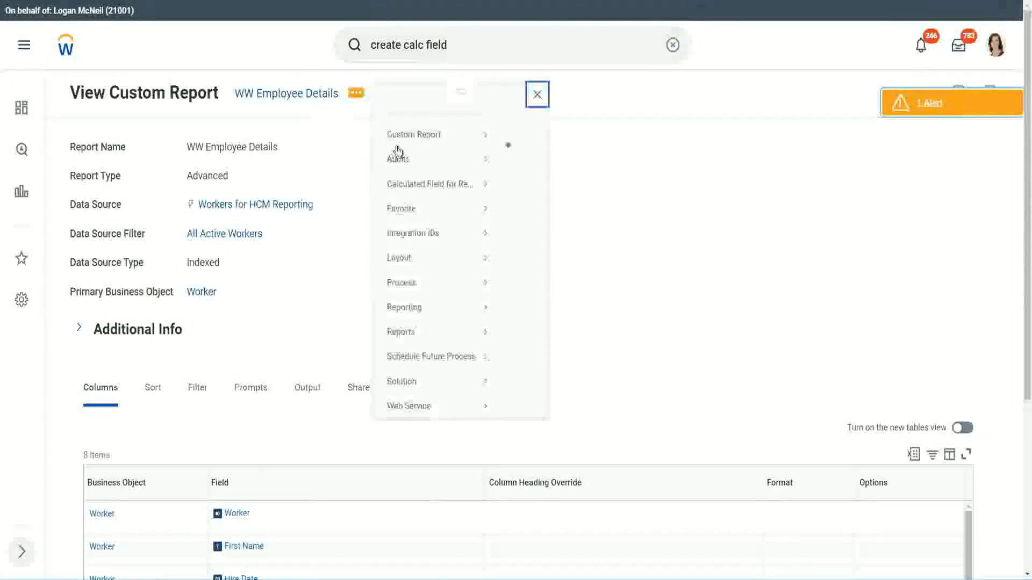
- Add a new column row at the end of WW Employee Details and remove the Substring years of service column
{"action": "mouse_move", "coordinate": [396, 152]}
{"action": "left_click", "coordinate": [524, 153]}
{"action": "scroll", "coordinate": [375, 235], "scroll_direction": "down", "scroll_amount": 5}
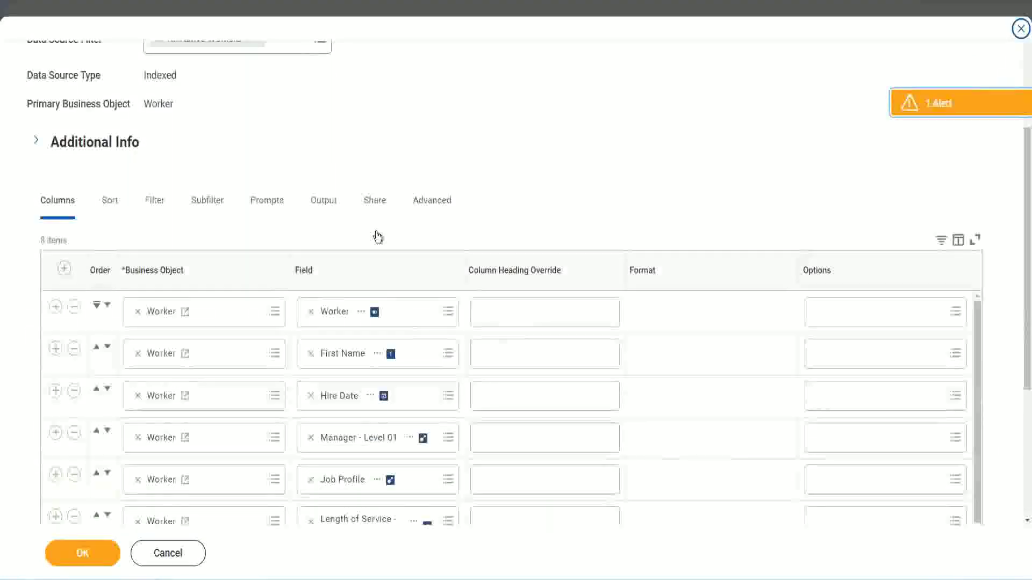
{"action": "scroll", "coordinate": [376, 235], "scroll_direction": "down", "scroll_amount": 2}
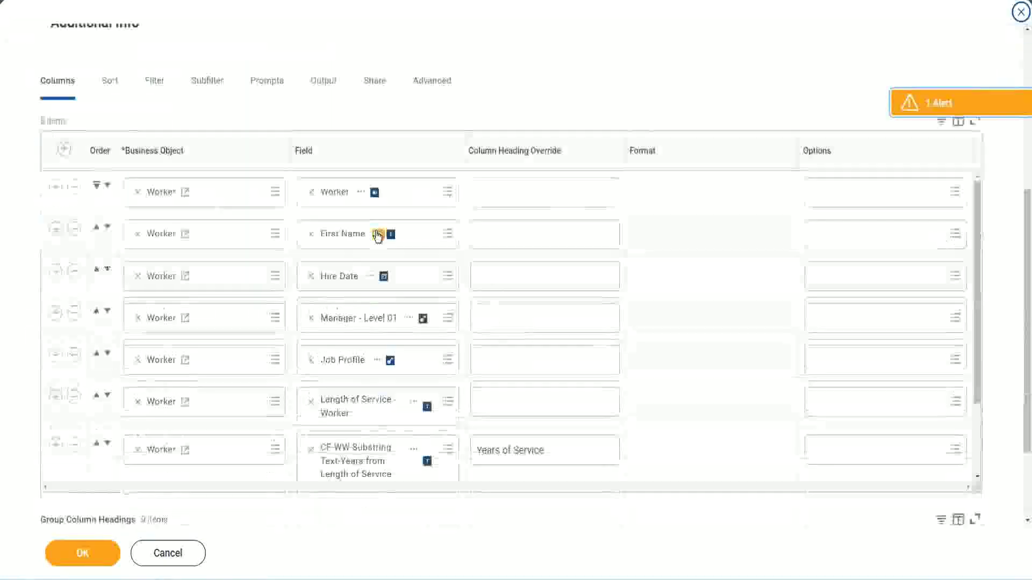
{"action": "left_click", "coordinate": [55, 445]}
{"action": "scroll", "coordinate": [438, 328], "scroll_direction": "down", "scroll_amount": 3}
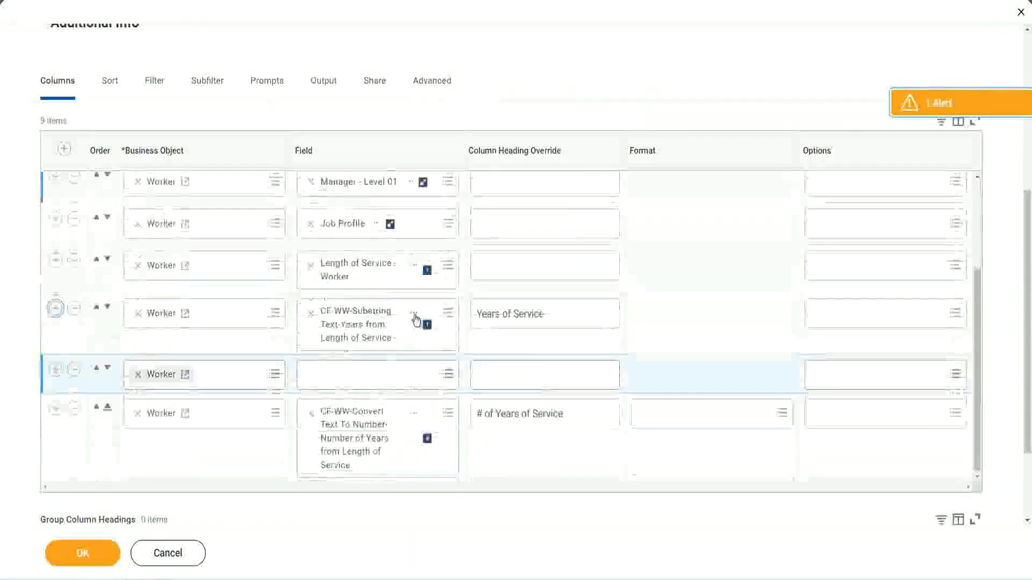
{"action": "scroll", "coordinate": [285, 419], "scroll_direction": "down", "scroll_amount": 2}
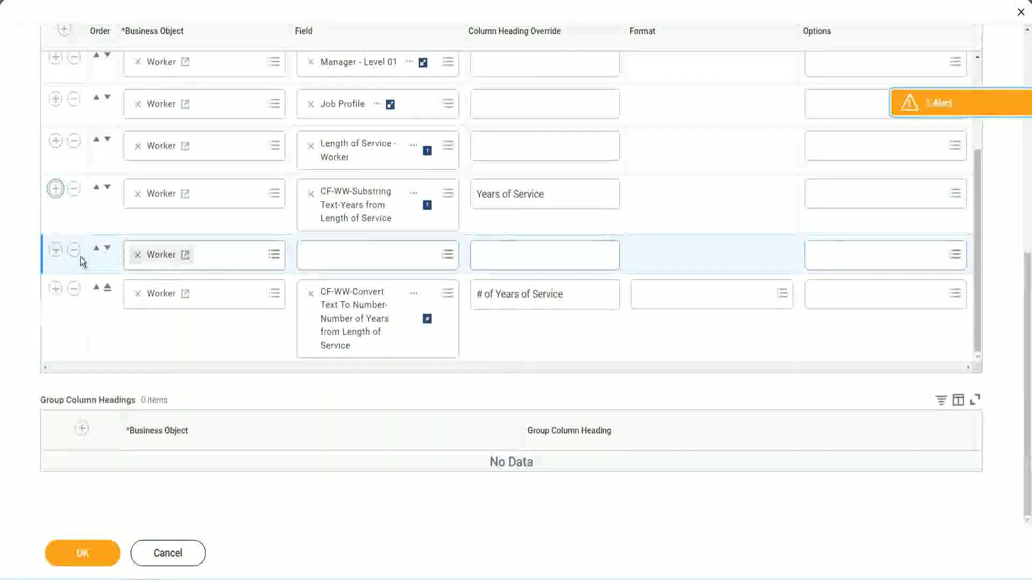
{"action": "left_click", "coordinate": [107, 251]}
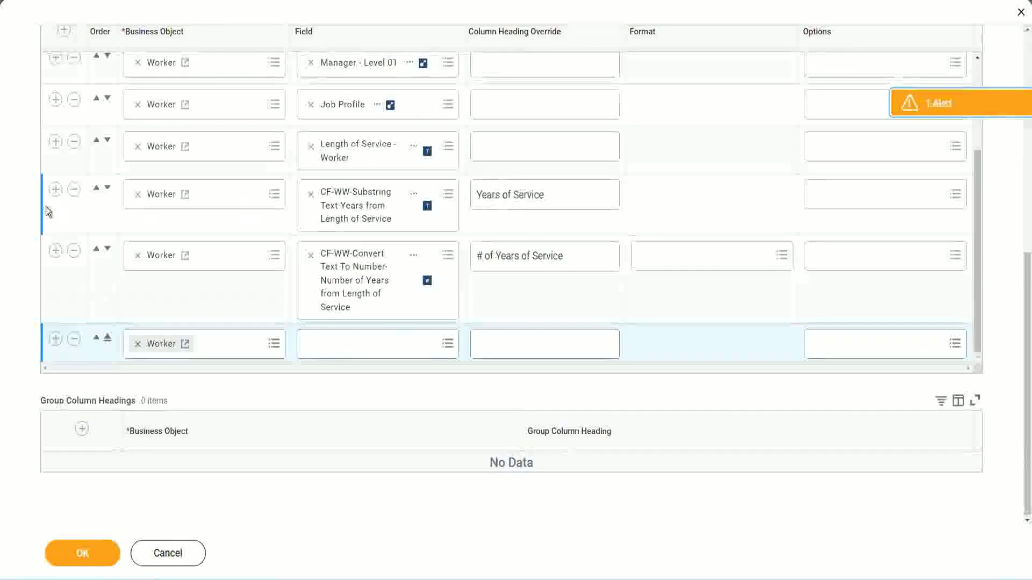
{"action": "left_click", "coordinate": [74, 190]}
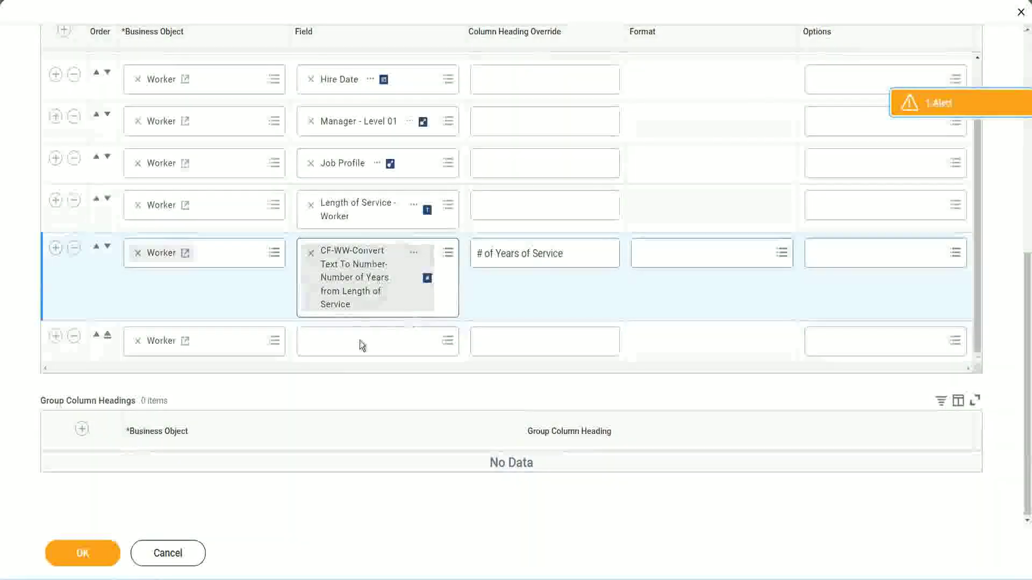
- Set the new column to CF-WW-Eval Exp-Derive Experience Bands with heading 'Experience Bands', confirm, and run the report
{"action": "left_click", "coordinate": [337, 343]}
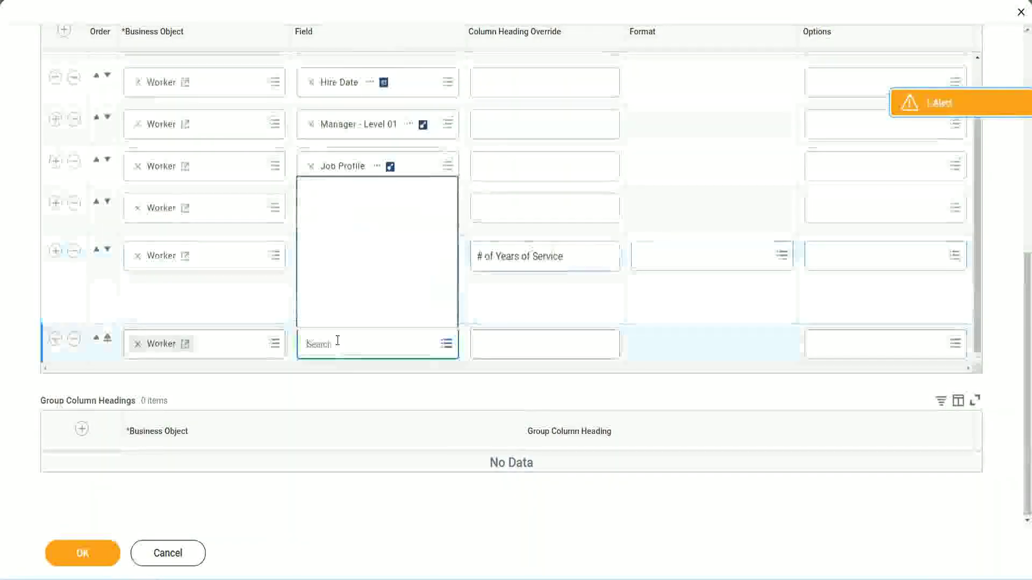
{"action": "key", "text": "ctrl+v"}
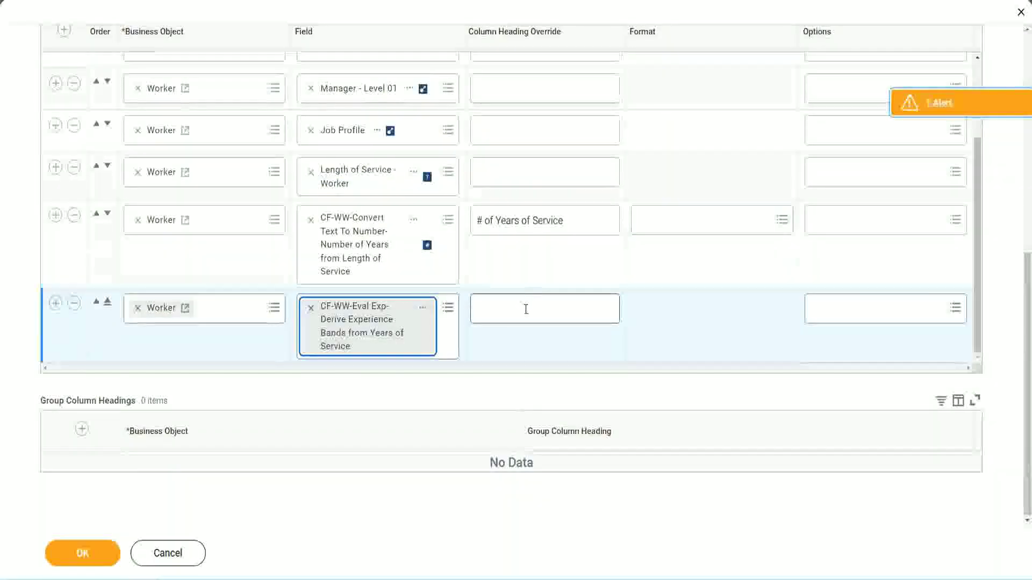
{"action": "left_click", "coordinate": [526, 310]}
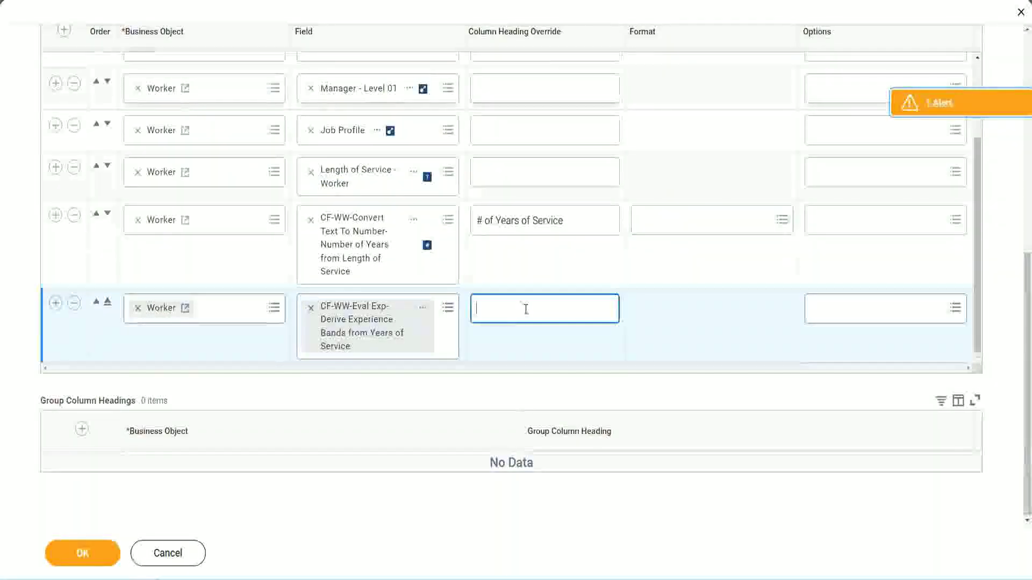
{"action": "type", "text": "Experience Bands"}
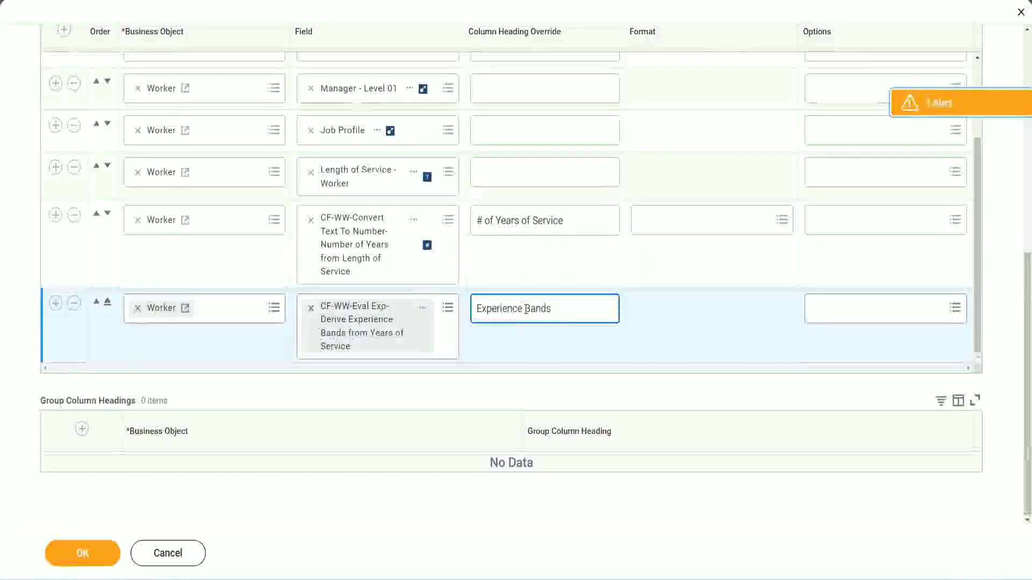
{"action": "left_click", "coordinate": [82, 554]}
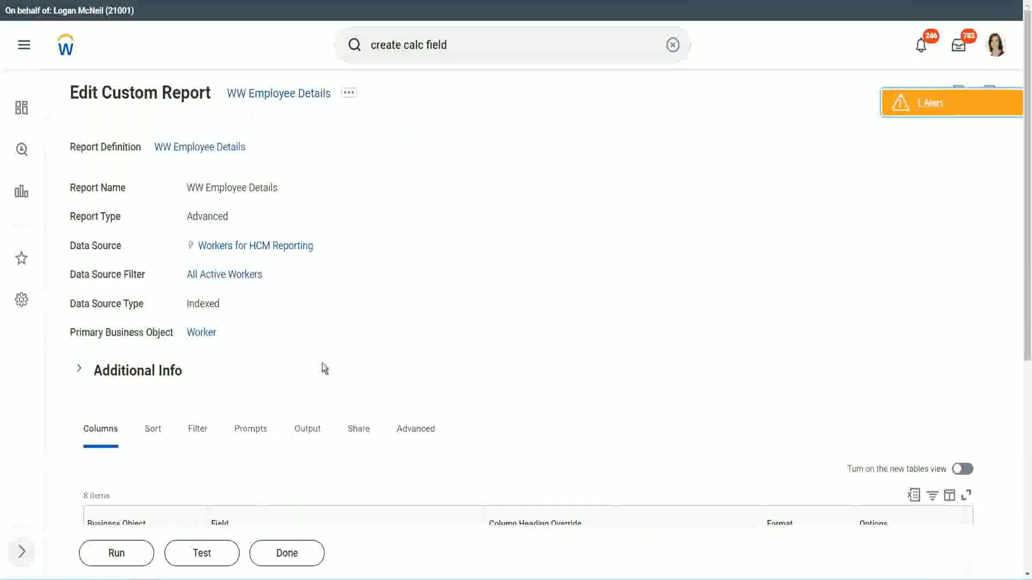
{"action": "scroll", "coordinate": [301, 409], "scroll_direction": "down", "scroll_amount": 5}
{"action": "left_click", "coordinate": [118, 553]}
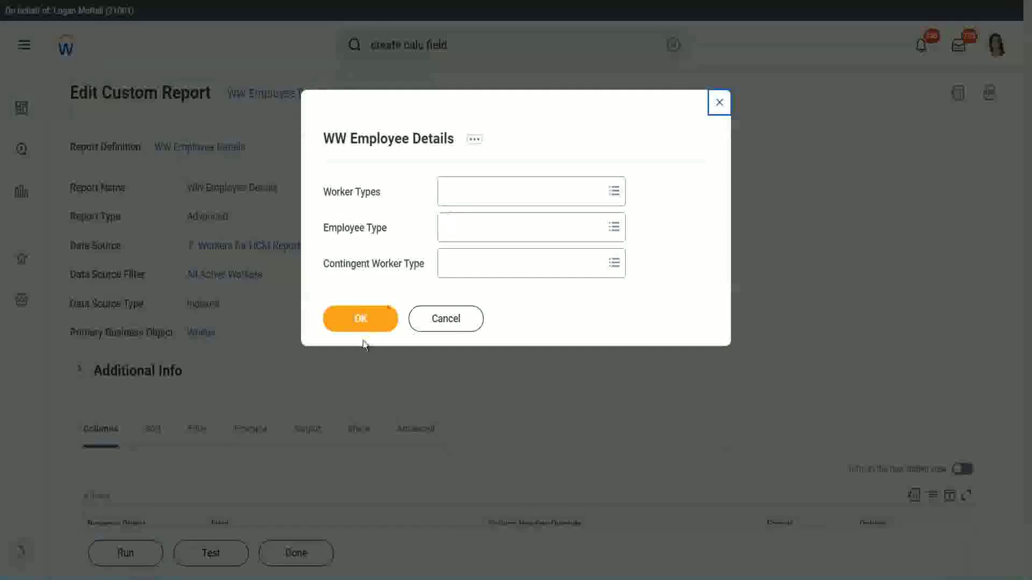
- Run the report with no Worker Types filter and check the first worker's 22 years of service
{"action": "left_click", "coordinate": [361, 325]}
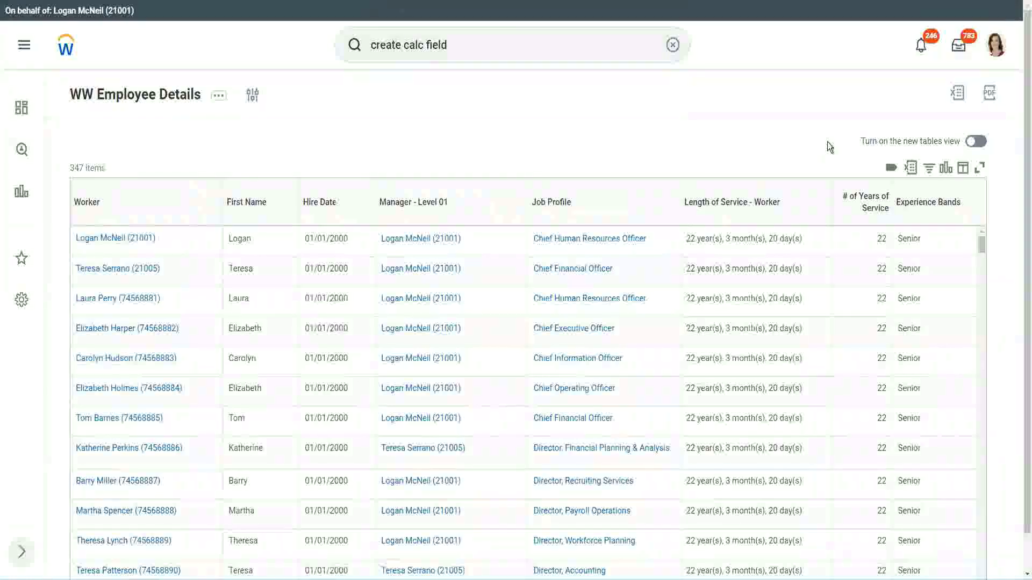
{"action": "scroll", "coordinate": [849, 161], "scroll_direction": "down", "scroll_amount": 1}
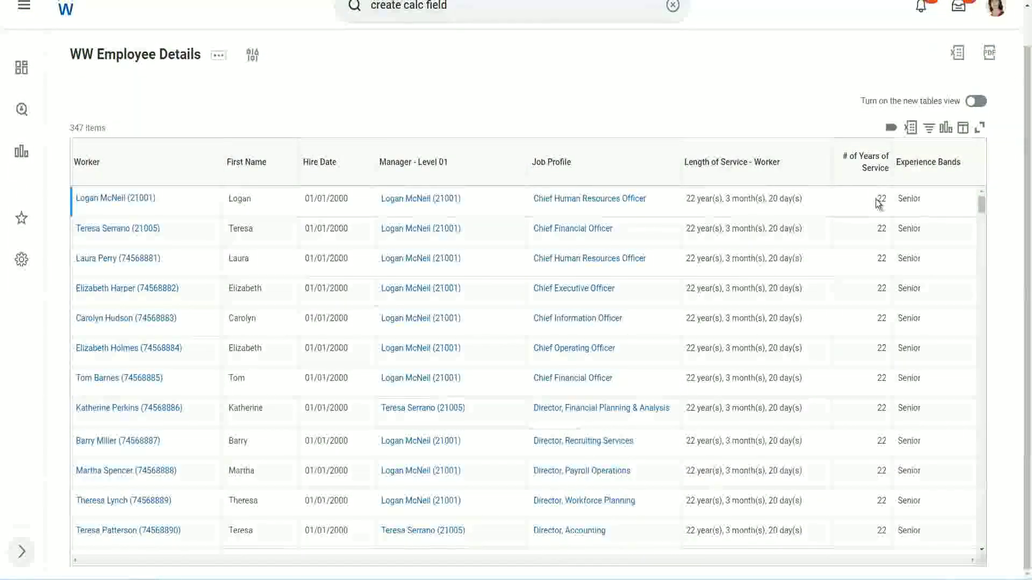
{"action": "left_click_drag", "start_coordinate": [878, 200], "coordinate": [889, 202]}
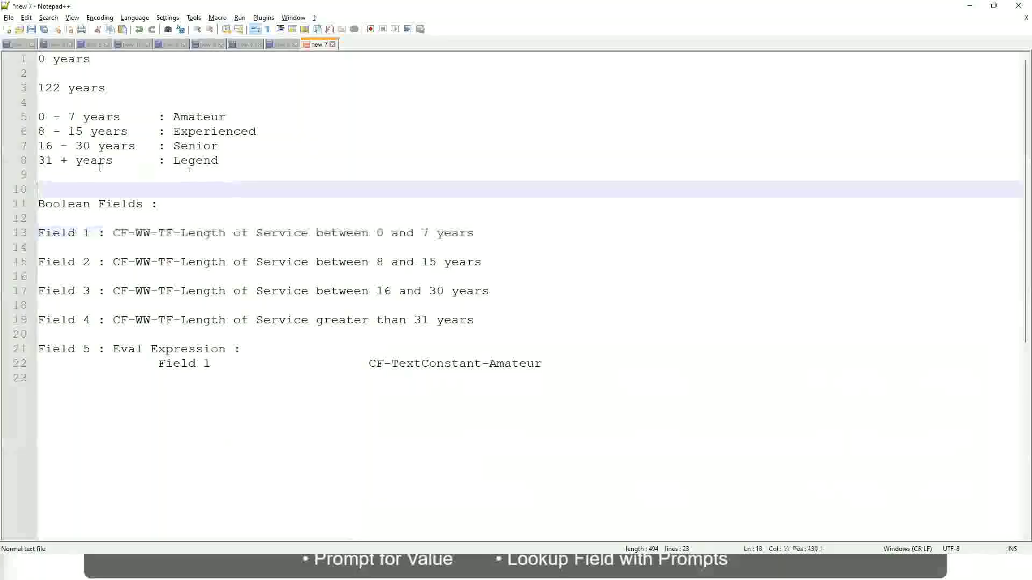
{"action": "left_click", "coordinate": [172, 145]}
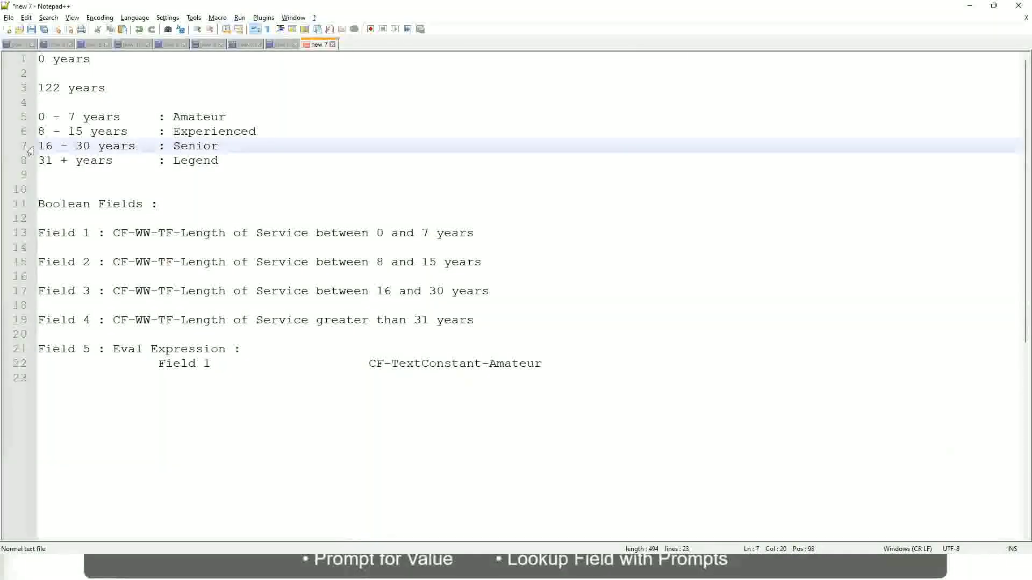
{"action": "left_click_drag", "start_coordinate": [37, 145], "coordinate": [98, 146]}
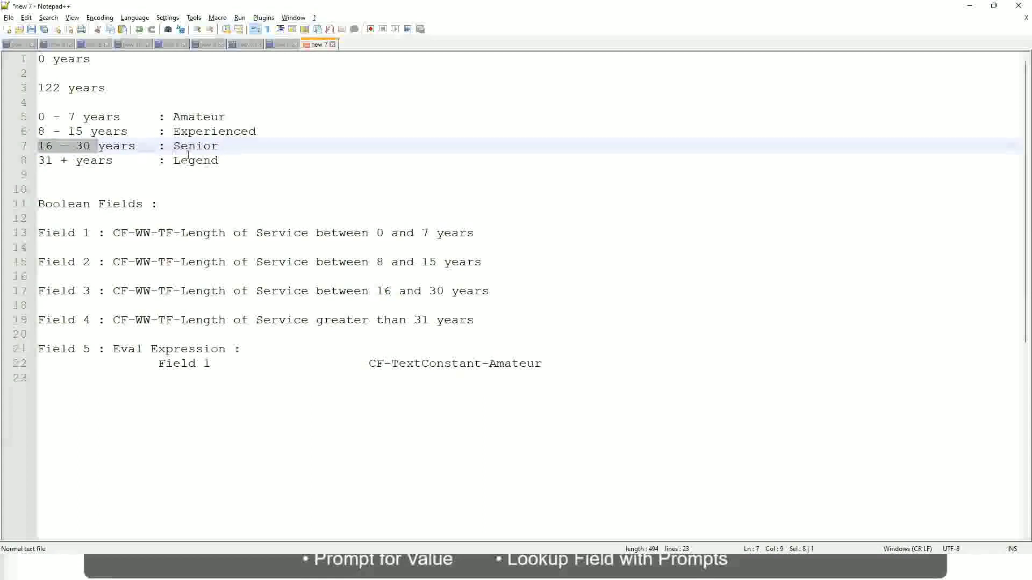
{"action": "double_click", "coordinate": [189, 152]}
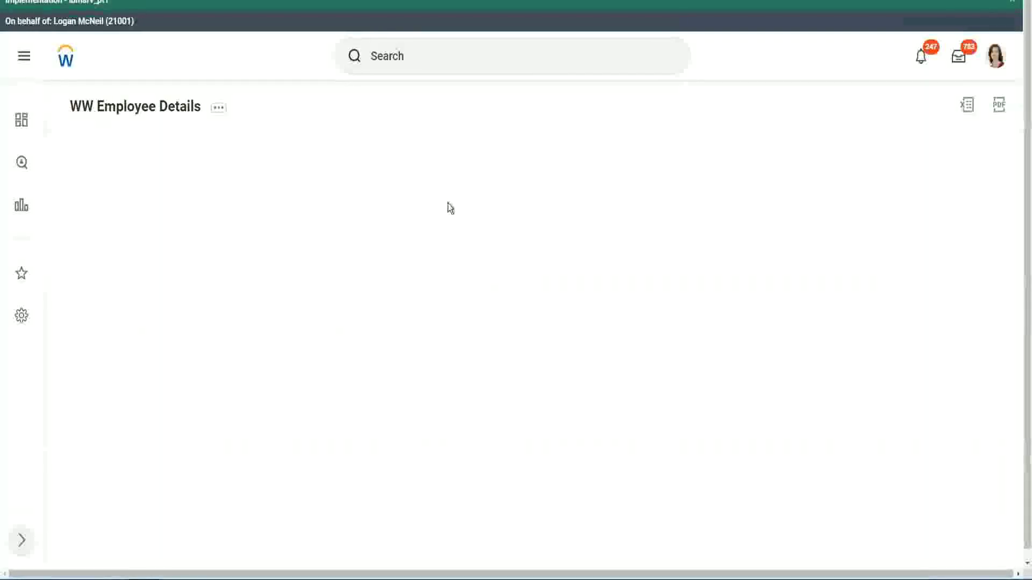
- Scroll through the 347 results, reviewing Experience Bands values such as Senior for 22-year workers
{"action": "scroll", "coordinate": [886, 326], "scroll_direction": "down", "scroll_amount": 3}
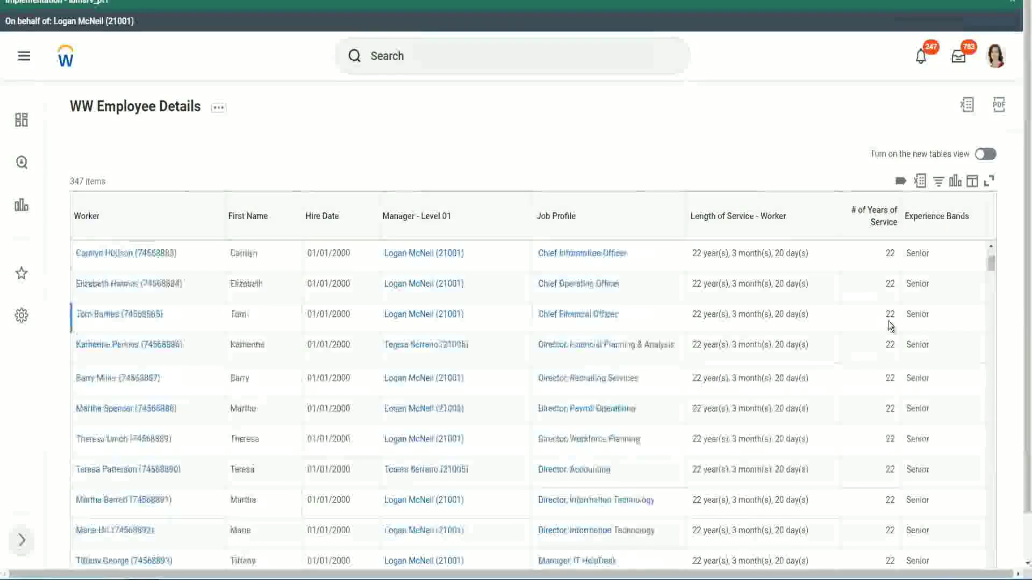
{"action": "scroll", "coordinate": [892, 328], "scroll_direction": "down", "scroll_amount": 5}
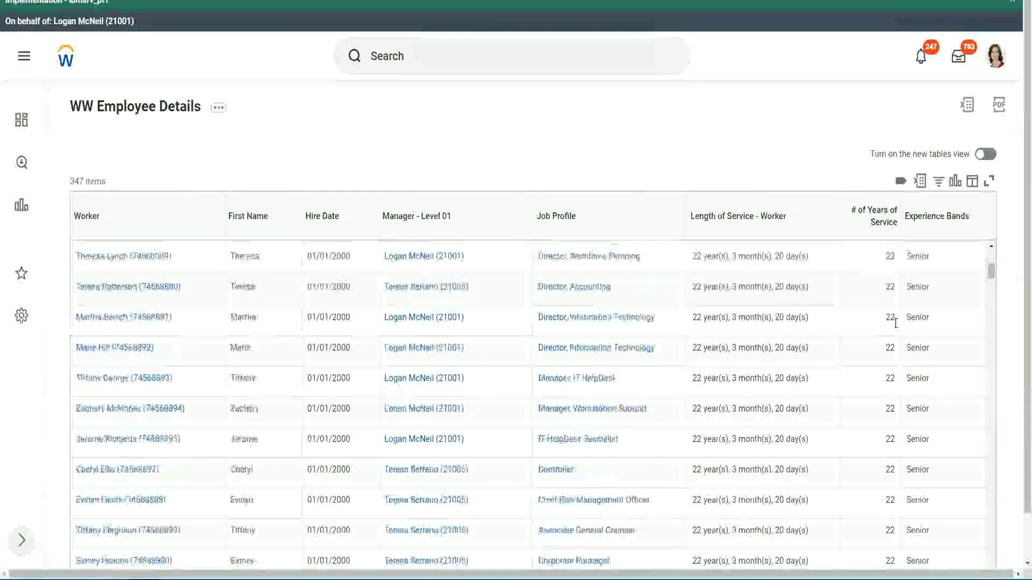
{"action": "scroll", "coordinate": [898, 349], "scroll_direction": "down", "scroll_amount": 5}
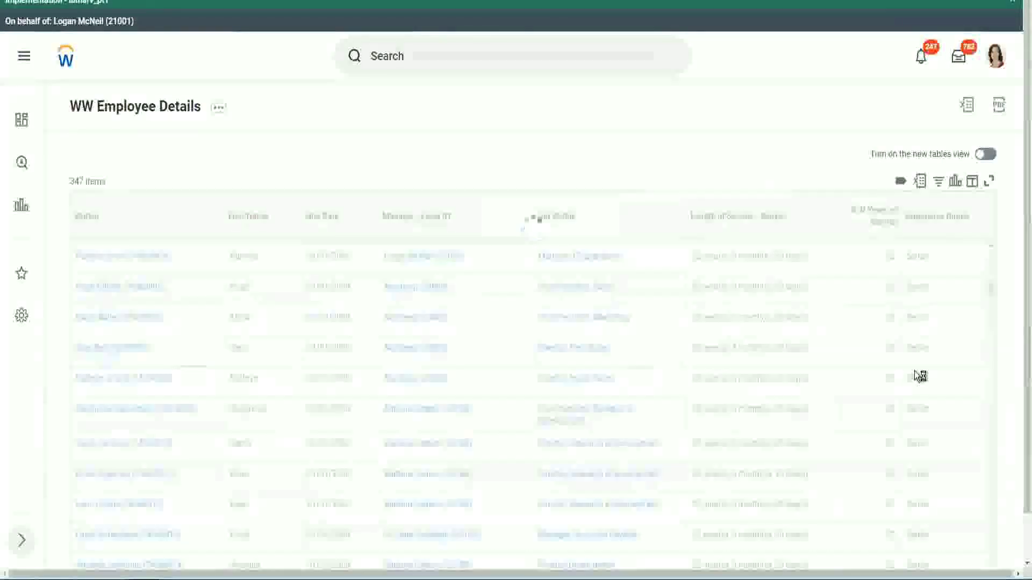
{"action": "scroll", "coordinate": [913, 371], "scroll_direction": "down", "scroll_amount": 1}
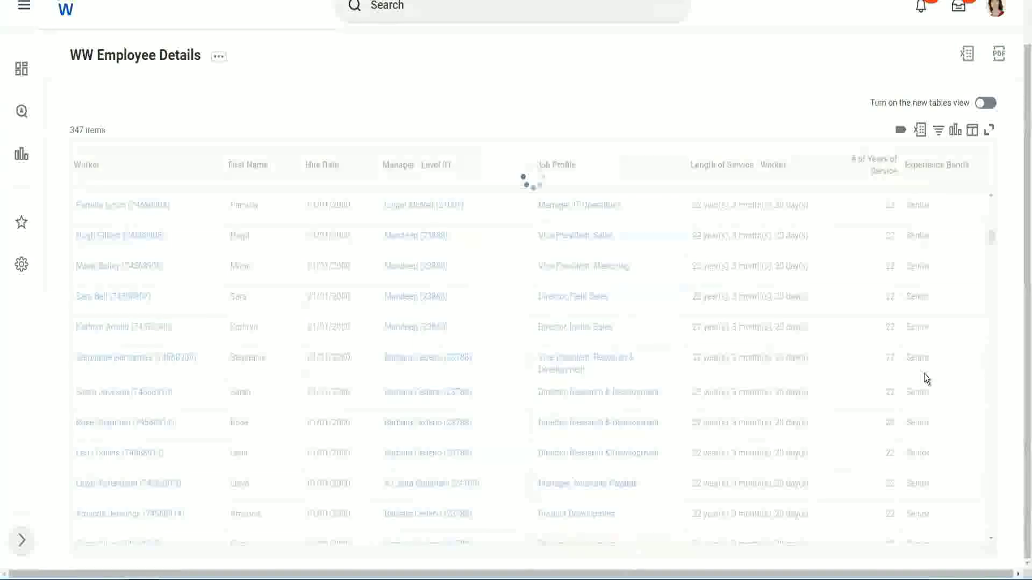
{"action": "scroll", "coordinate": [956, 303], "scroll_direction": "down", "scroll_amount": 4}
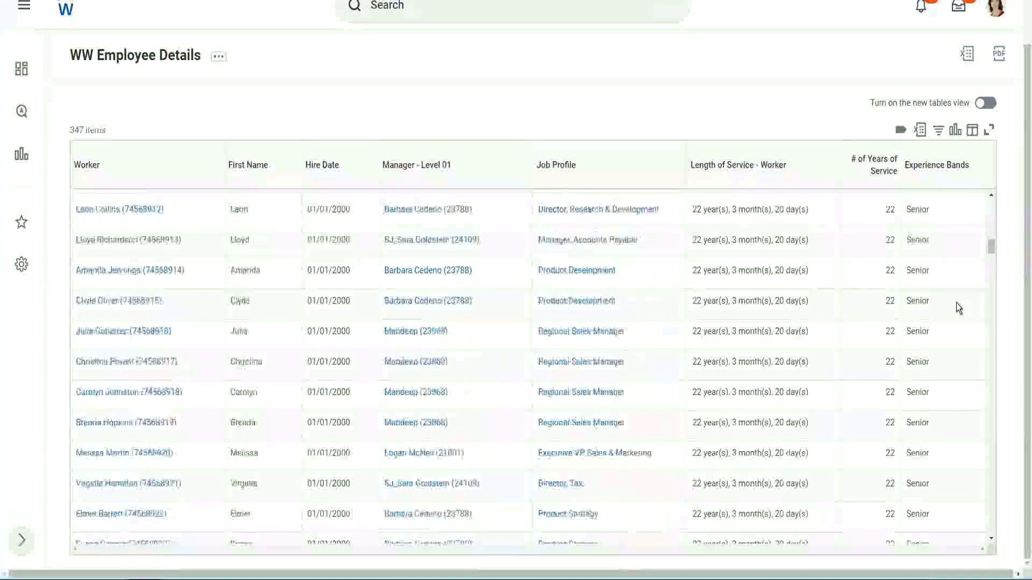
{"action": "scroll", "coordinate": [956, 301], "scroll_direction": "down", "scroll_amount": 3}
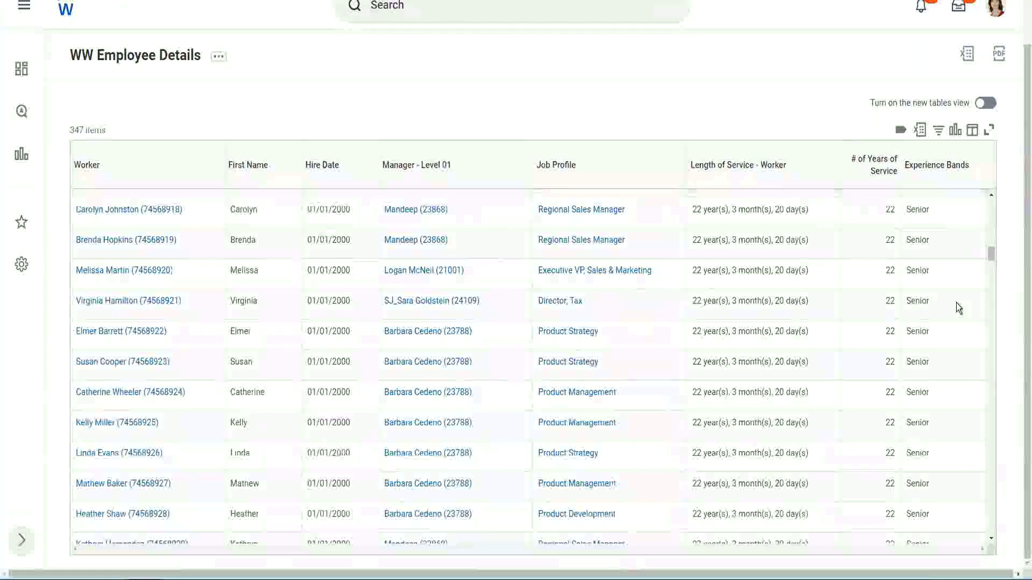
{"action": "scroll", "coordinate": [956, 302], "scroll_direction": "down", "scroll_amount": 10}
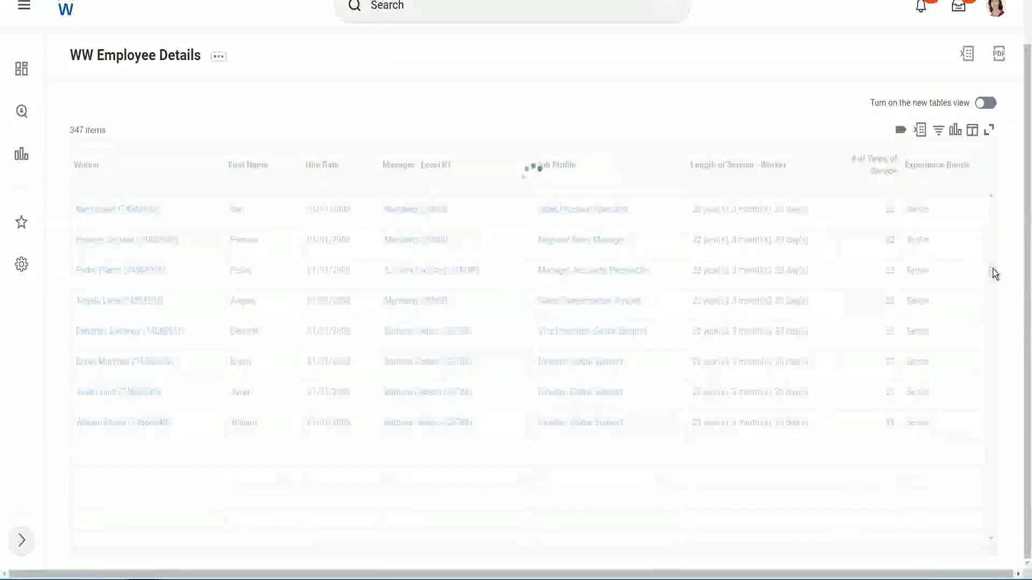
- Filter the Experience Bands column to values containing 'Amateur', which returns No Data
{"action": "left_click", "coordinate": [943, 176]}
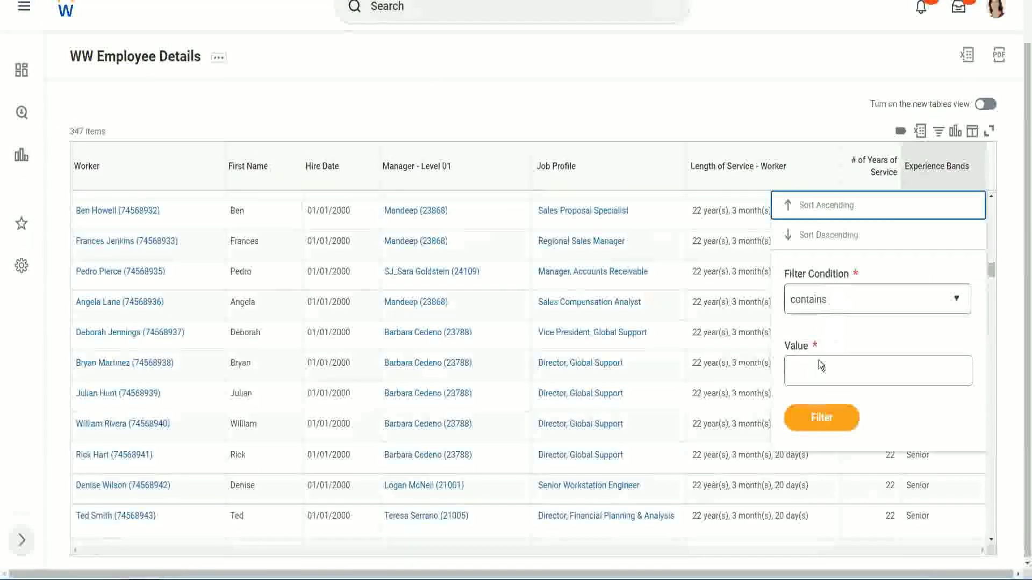
{"action": "left_click", "coordinate": [818, 363]}
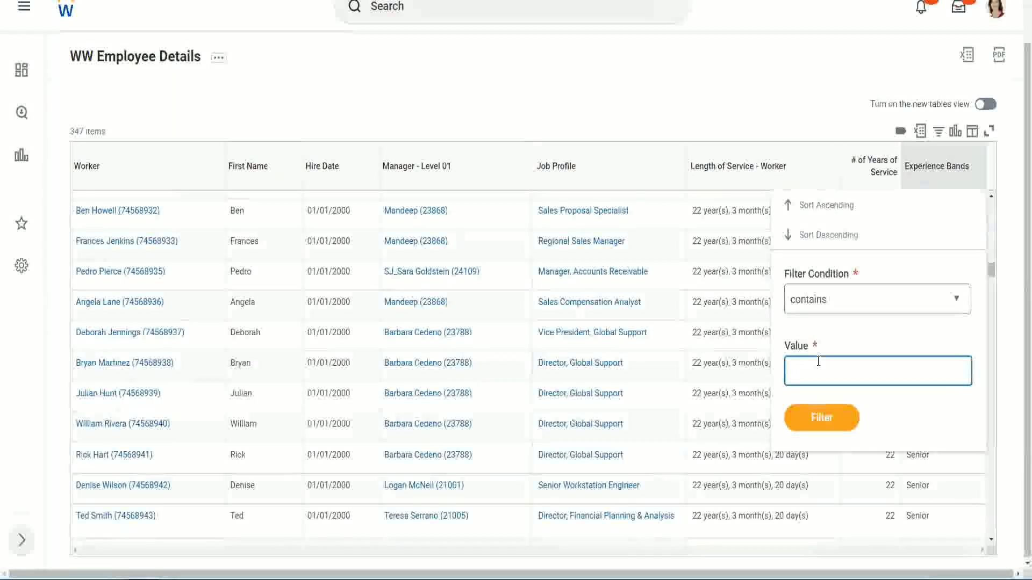
{"action": "type", "text": "Amateur"}
{"action": "left_click", "coordinate": [814, 424]}
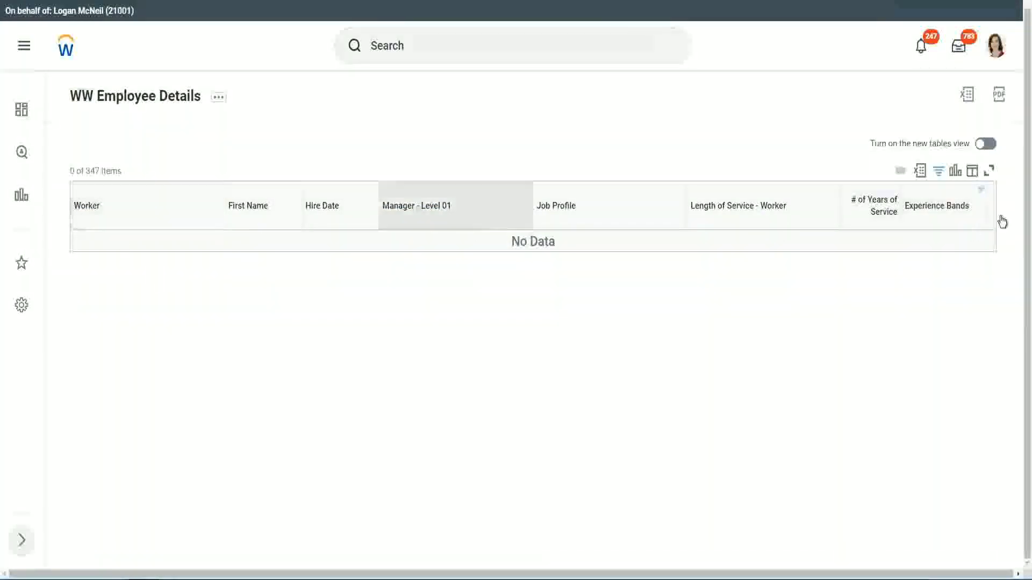
- Change the Experience Bands filter value from Amateur to 'Legend', leaving 107 of 347 workers
{"action": "left_click", "coordinate": [933, 211]}
{"action": "left_click", "coordinate": [833, 349]}
{"action": "key", "text": "ctrl+a"}
{"action": "type", "text": "Legend"}
{"action": "left_click", "coordinate": [821, 397]}
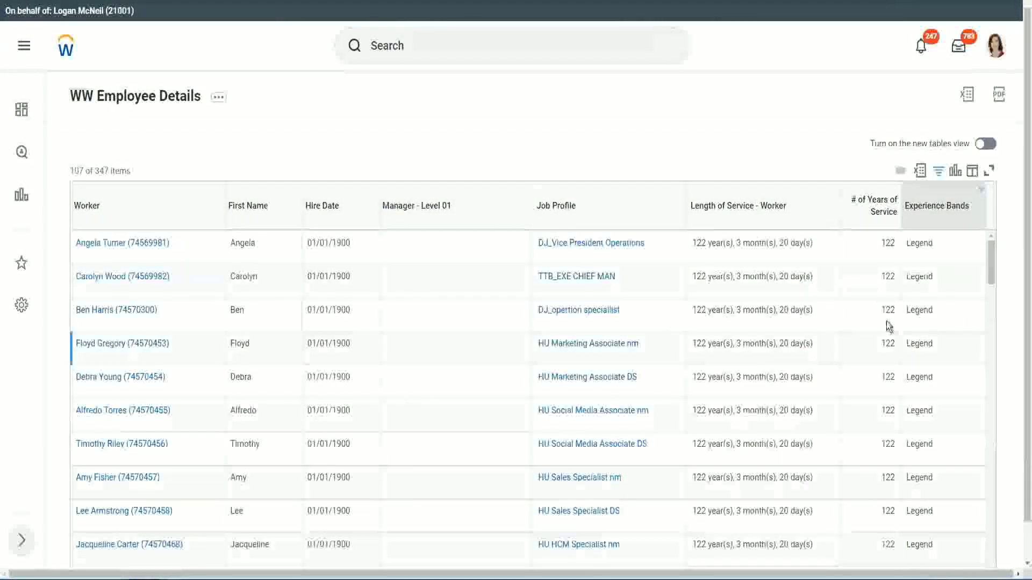
- Scroll through the Legend rows, checking hire dates and years of service between 102 and 122
{"action": "scroll", "coordinate": [885, 321], "scroll_direction": "down", "scroll_amount": 10}
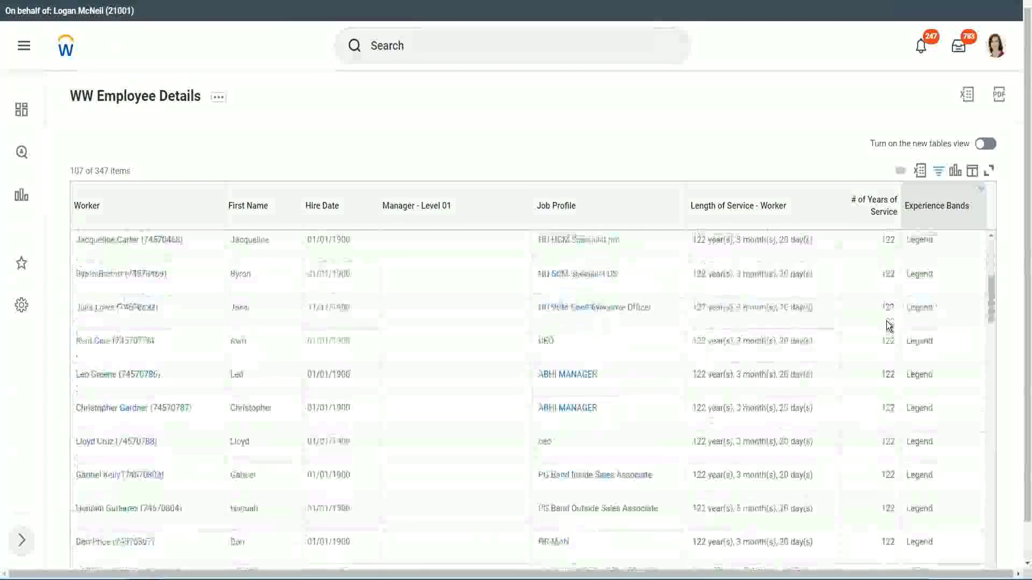
{"action": "scroll", "coordinate": [886, 321], "scroll_direction": "down", "scroll_amount": 3}
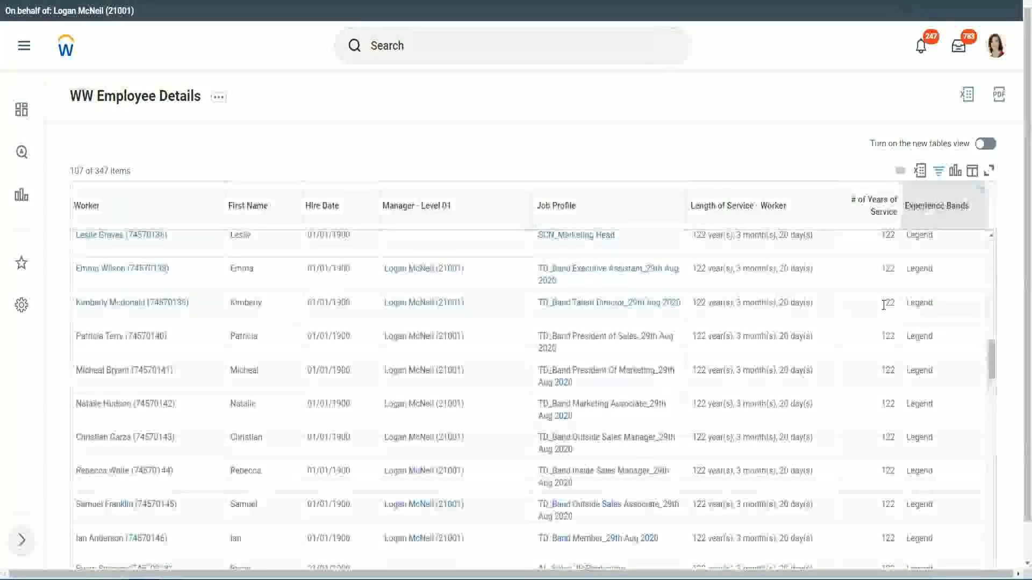
{"action": "scroll", "coordinate": [883, 304], "scroll_direction": "down", "scroll_amount": 10}
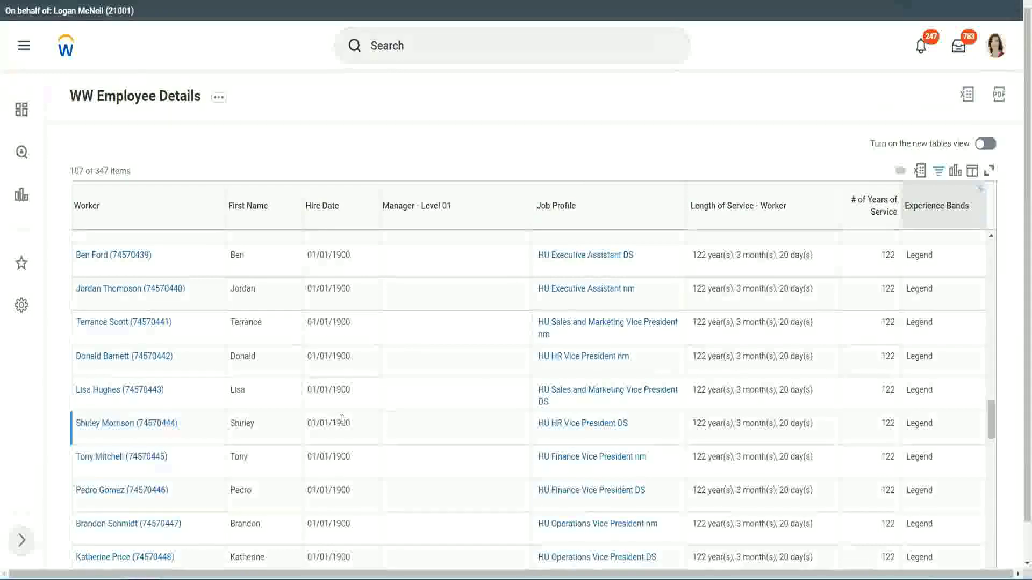
{"action": "double_click", "coordinate": [340, 423]}
{"action": "scroll", "coordinate": [878, 404], "scroll_direction": "down", "scroll_amount": 5}
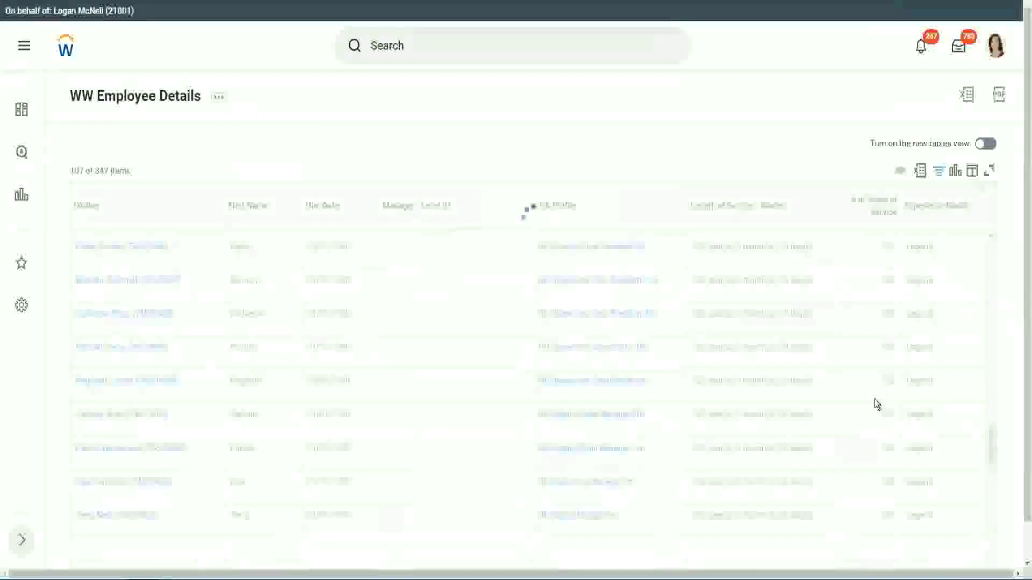
{"action": "scroll", "coordinate": [877, 404], "scroll_direction": "down", "scroll_amount": 10}
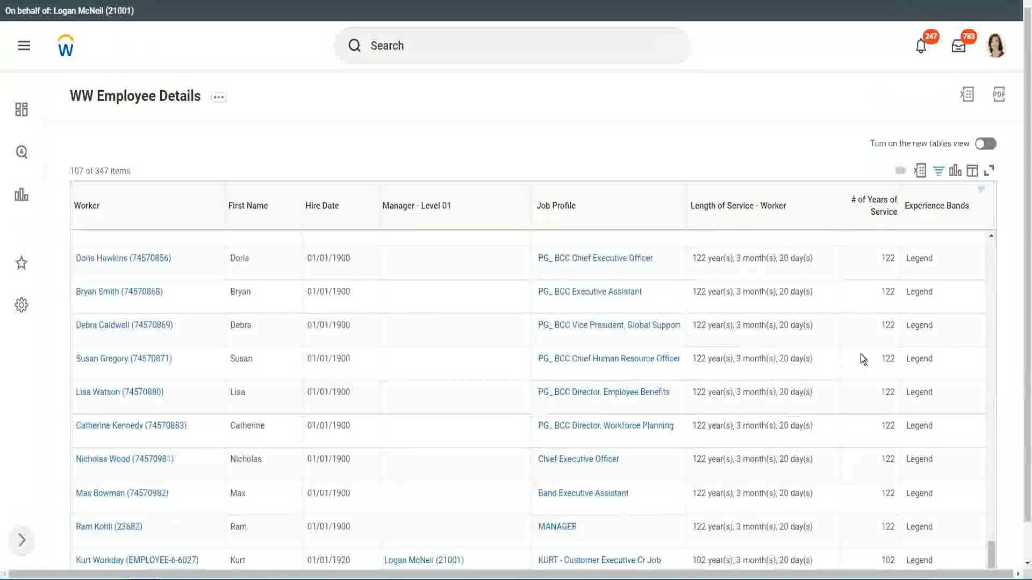
{"action": "left_click", "coordinate": [876, 527]}
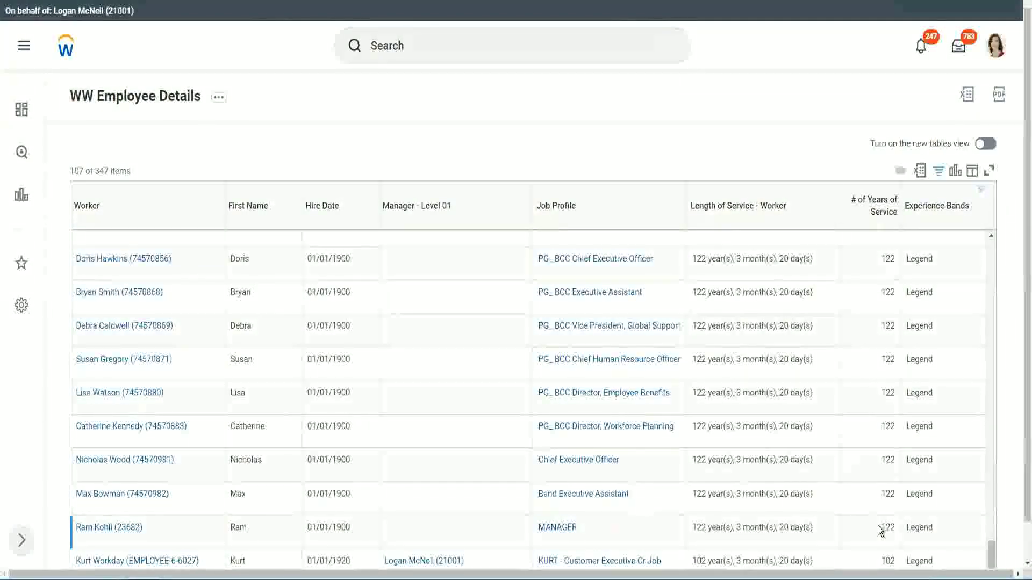
{"action": "double_click", "coordinate": [887, 560]}
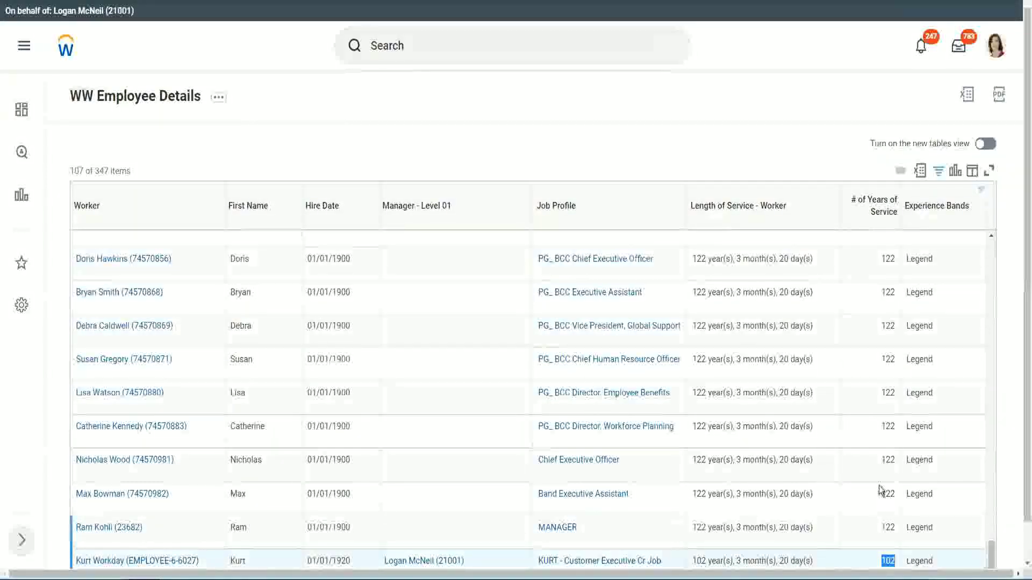
{"action": "left_click", "coordinate": [887, 460]}
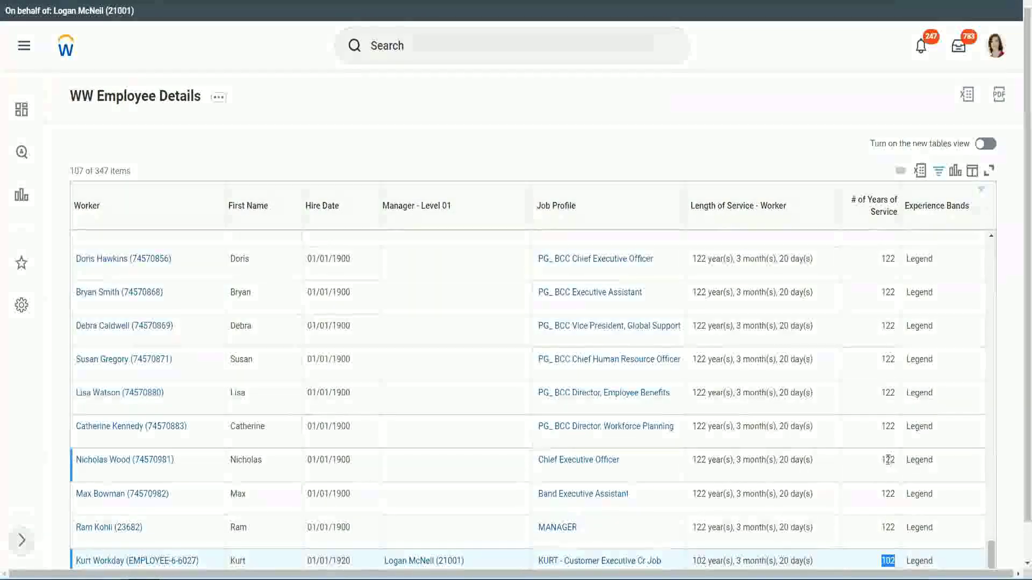
{"action": "left_click_drag", "start_coordinate": [886, 460], "coordinate": [896, 460]}
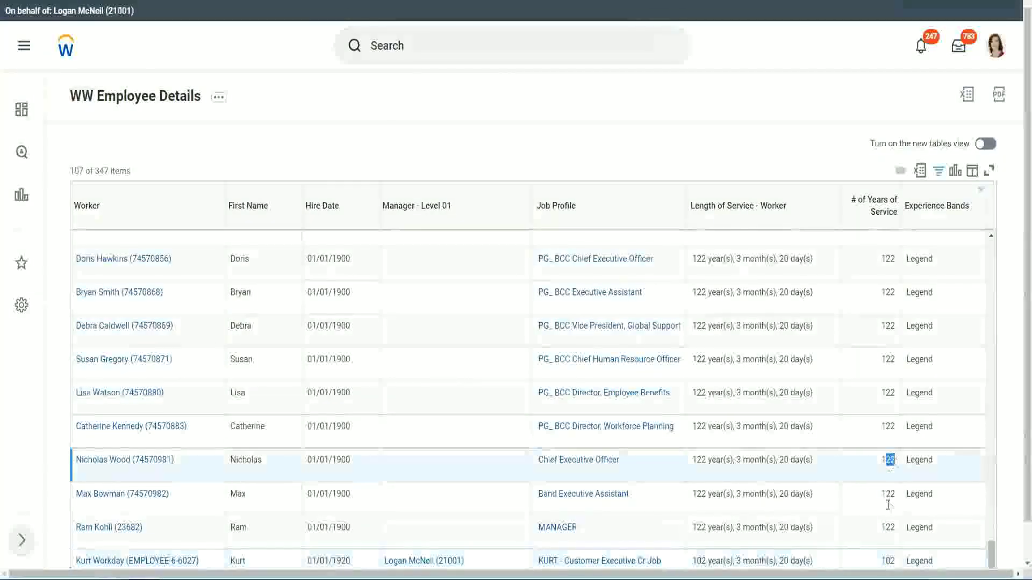
{"action": "left_click", "coordinate": [866, 428]}
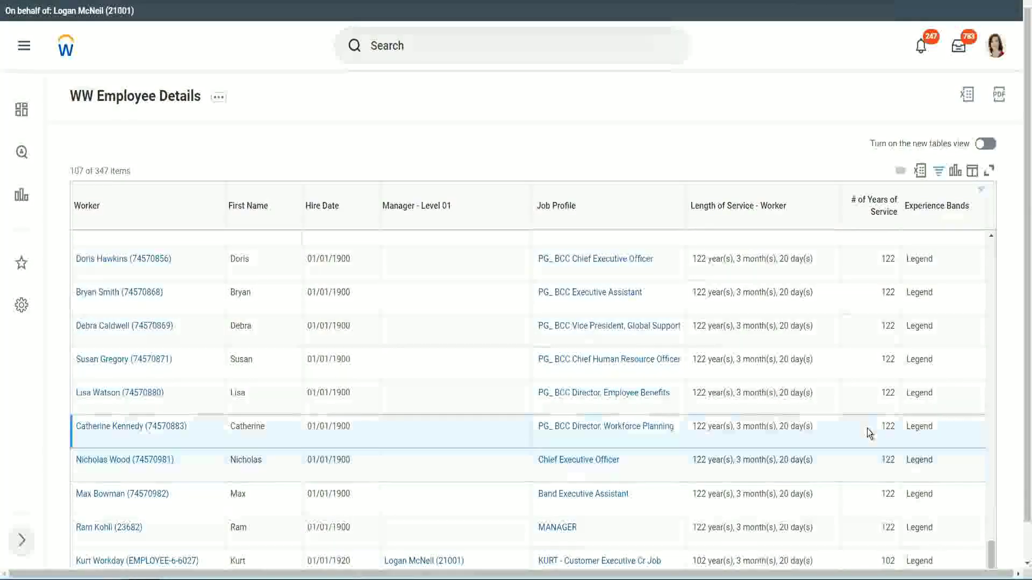
- Replace the Legend filter value with 'Experienced', narrowing the report to 82 workers with 10–14 years
{"action": "left_click", "coordinate": [869, 356]}
{"action": "left_click", "coordinate": [869, 306]}
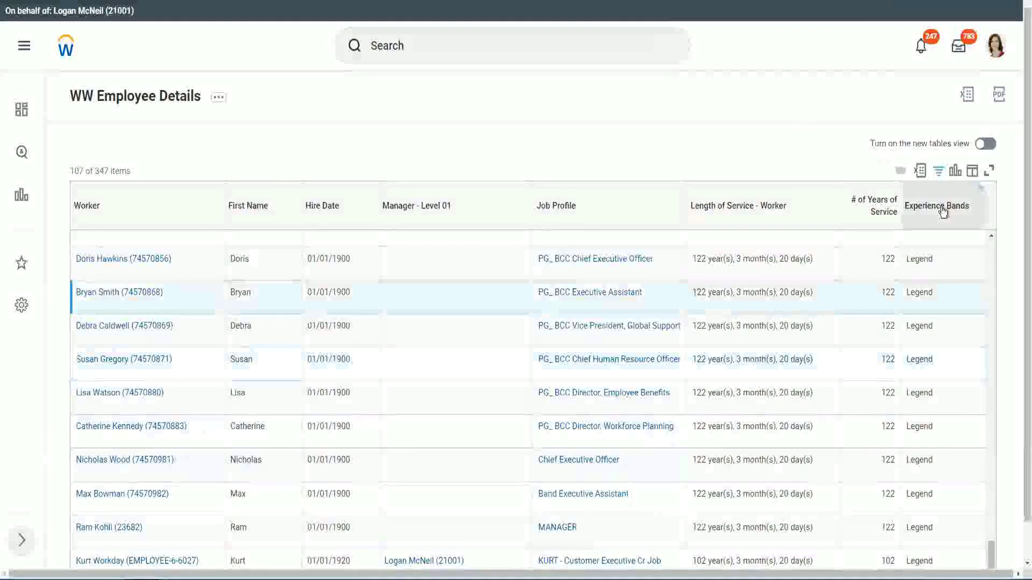
{"action": "left_click", "coordinate": [942, 211]}
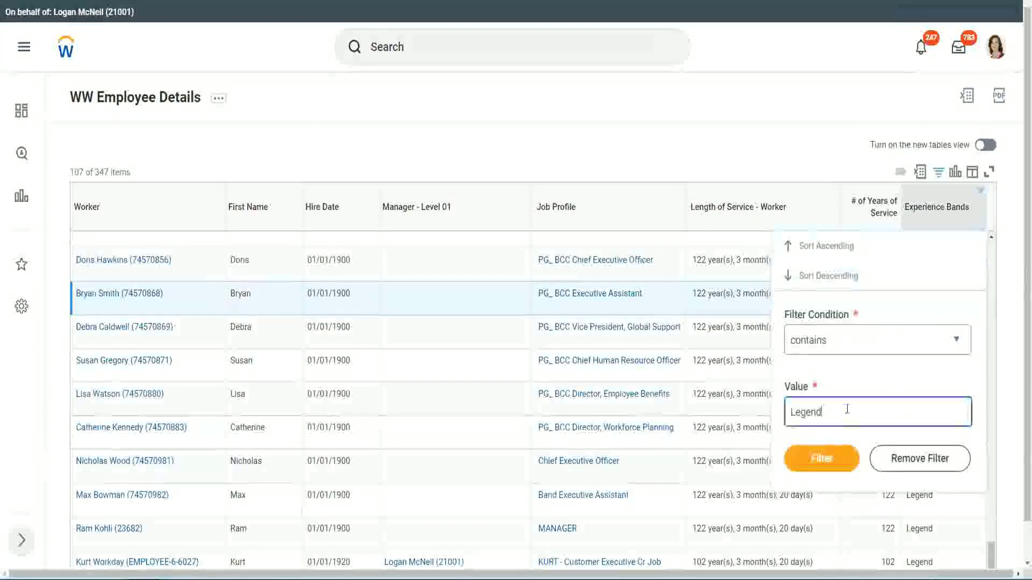
{"action": "double_click", "coordinate": [791, 412]}
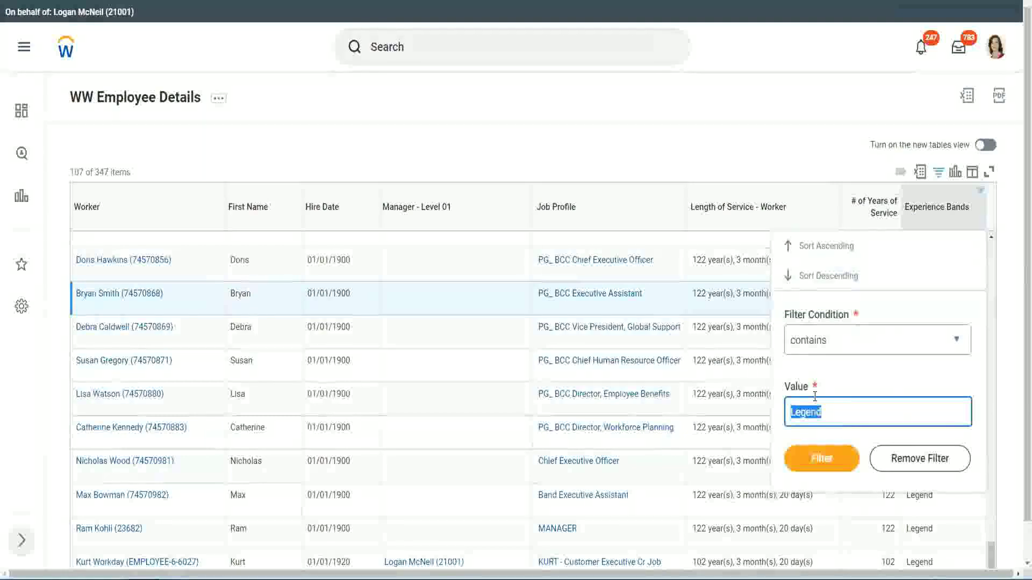
{"action": "type", "text": "Experienced"}
{"action": "left_click", "coordinate": [827, 460]}
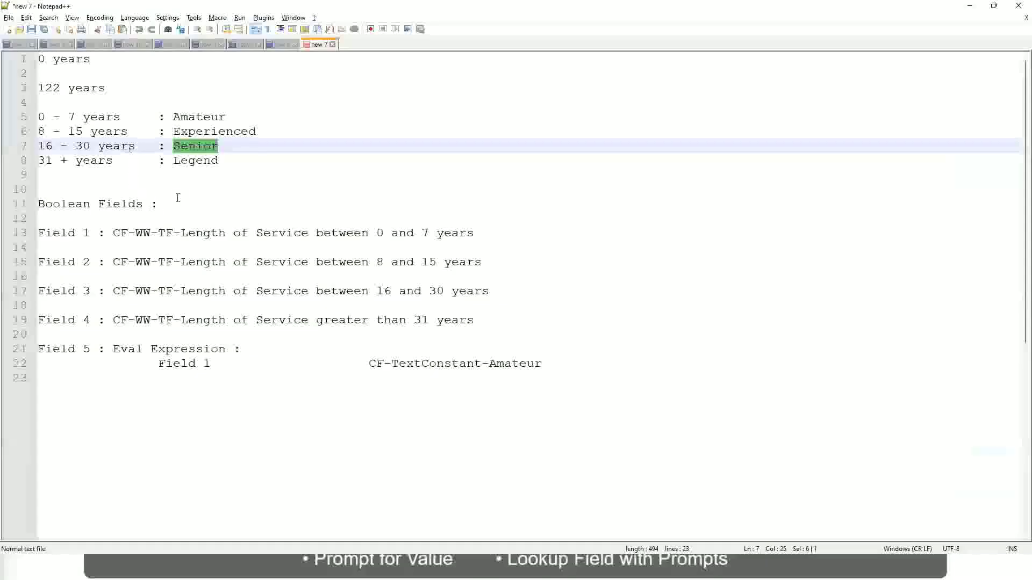
- Check the notes line mapping 8 - 15 years to the Experienced band
{"action": "left_click", "coordinate": [127, 134]}
{"action": "left_click_drag", "start_coordinate": [40, 132], "coordinate": [84, 132]}
{"action": "left_click", "coordinate": [118, 132]}
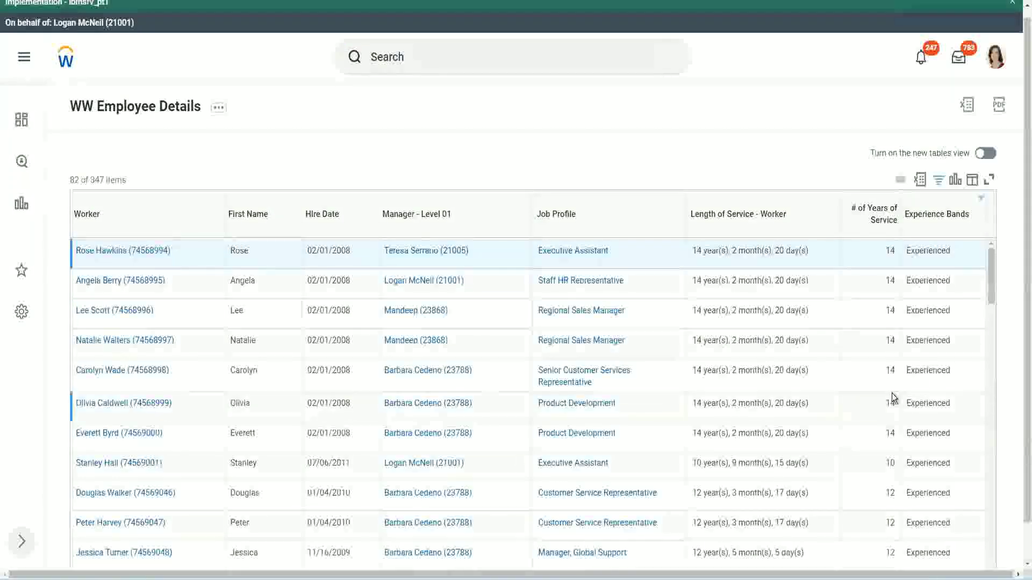
{"action": "scroll", "coordinate": [892, 395], "scroll_direction": "down", "scroll_amount": 4}
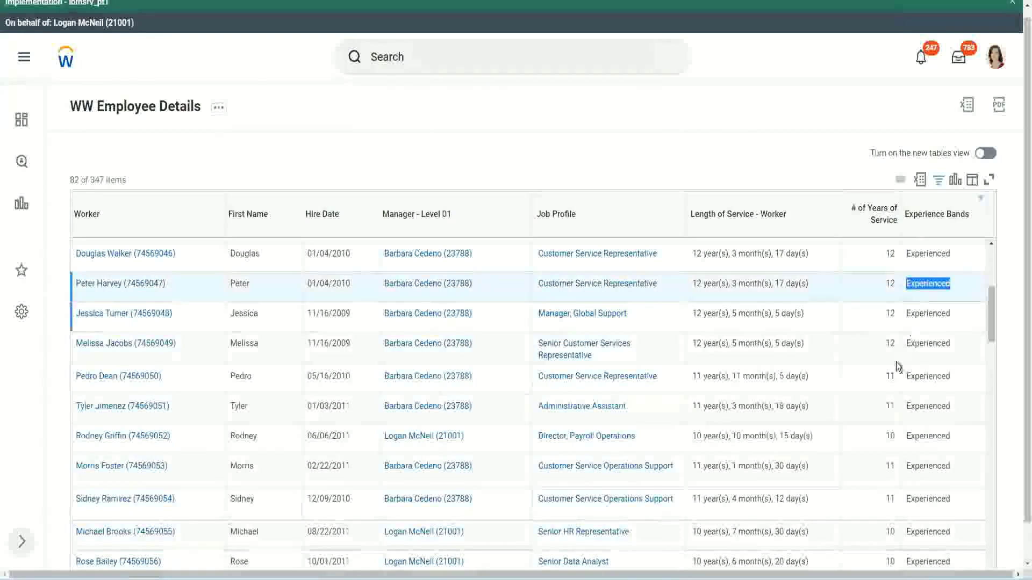
{"action": "scroll", "coordinate": [894, 371], "scroll_direction": "down", "scroll_amount": 2}
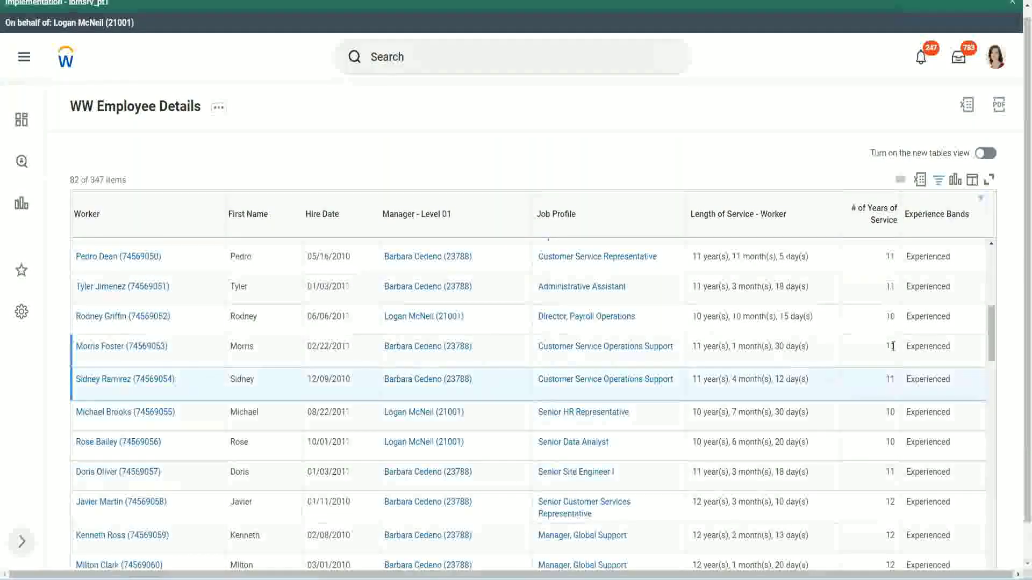
{"action": "left_click", "coordinate": [915, 347]}
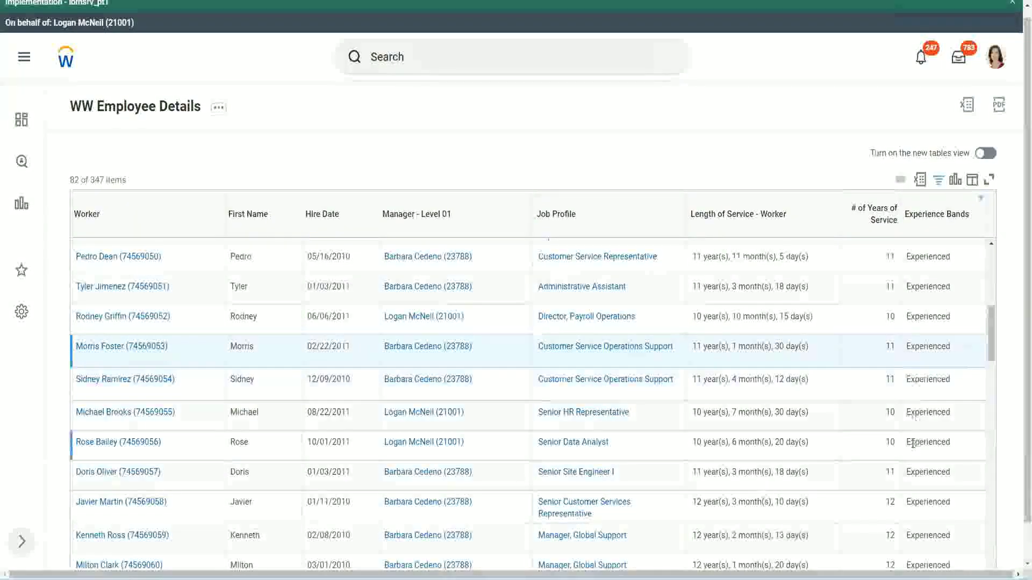
{"action": "scroll", "coordinate": [913, 443], "scroll_direction": "down", "scroll_amount": 10}
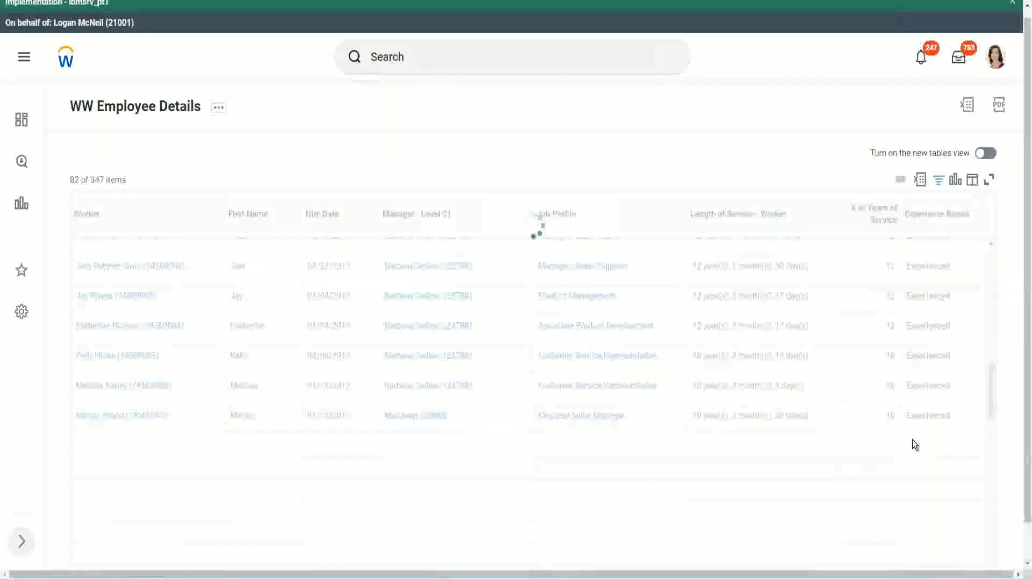
{"action": "left_click", "coordinate": [906, 398]}
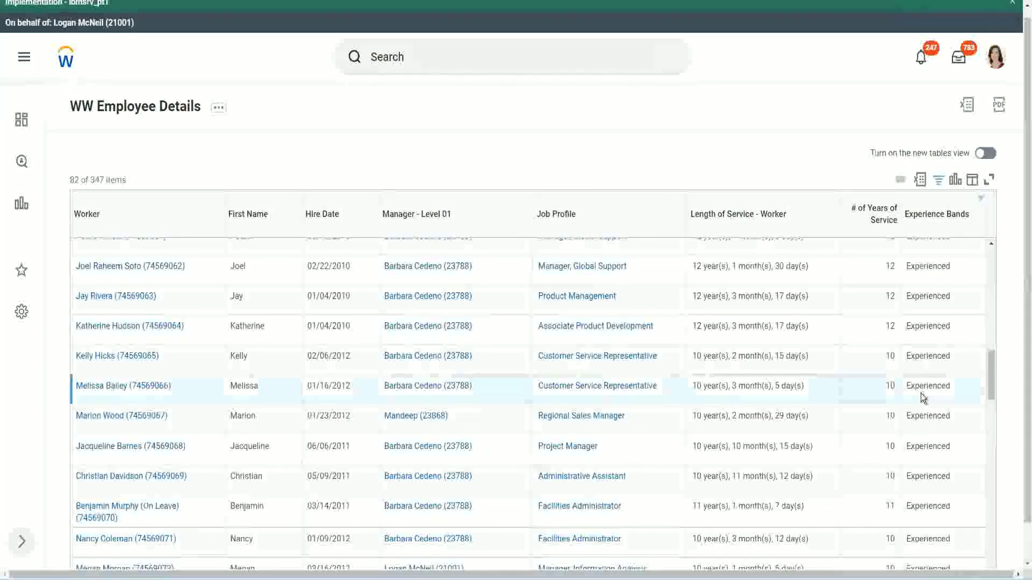